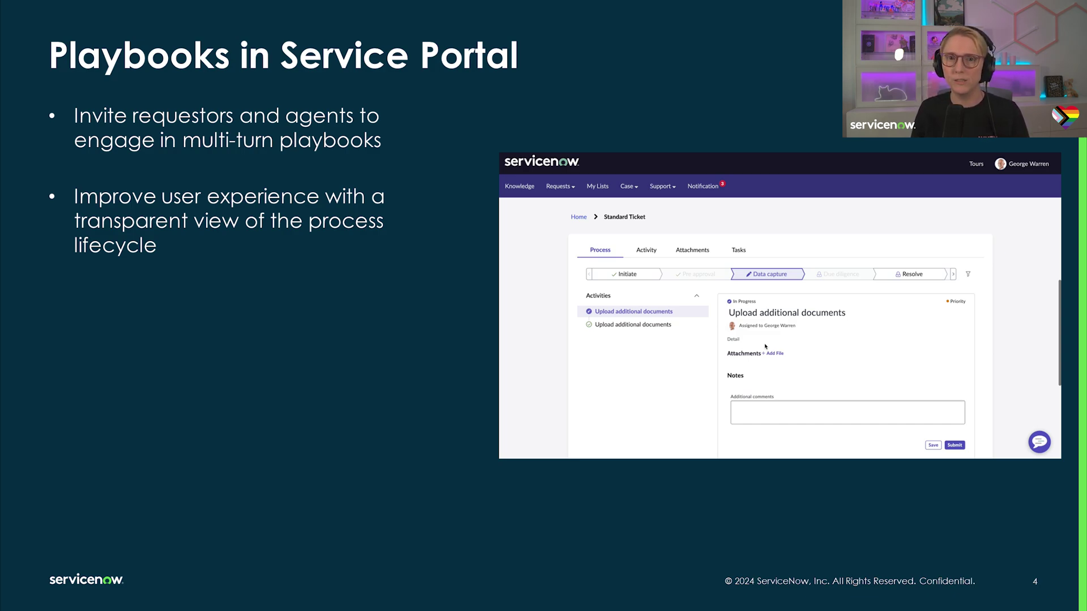
Advance the deck from the Playbooks in Service Portal slide to the Demo slide
{"action": "key", "text": "Right"}
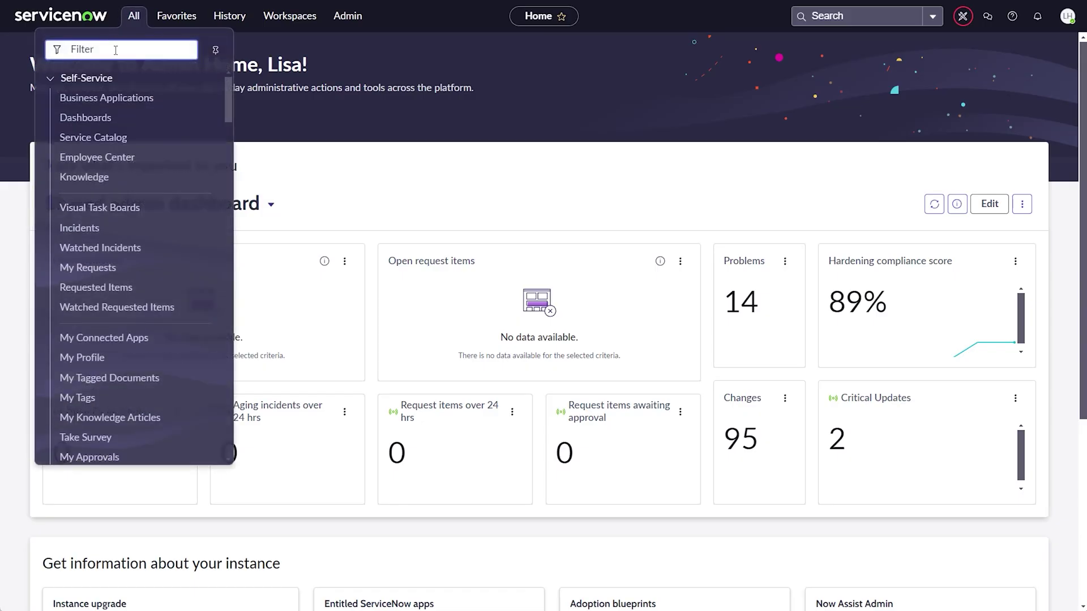
In Workflow Studio, show only Process Automation Experience Demo playbooks and open Incident Response Demo
{"action": "type", "text": "workflow studio"}
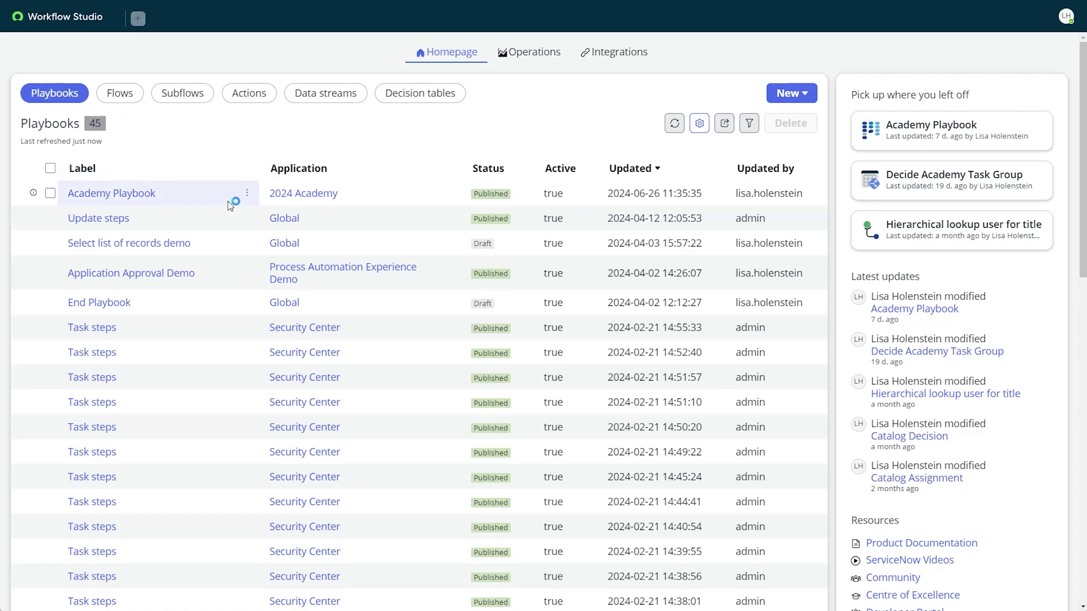
{"action": "left_click", "coordinate": [448, 272]}
{"action": "left_click", "coordinate": [424, 295]}
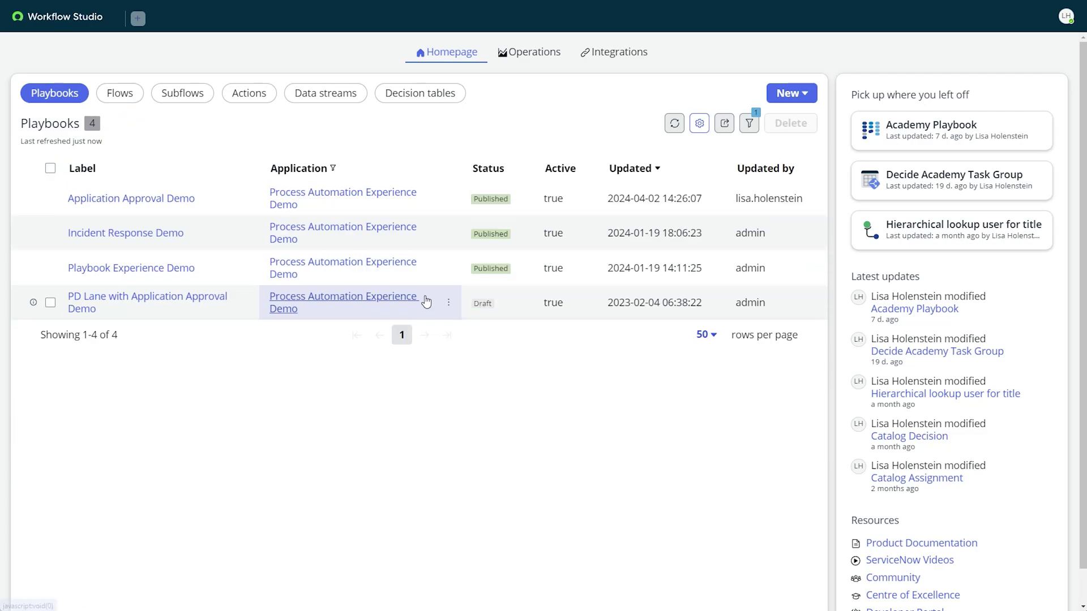
{"action": "left_click", "coordinate": [149, 233]}
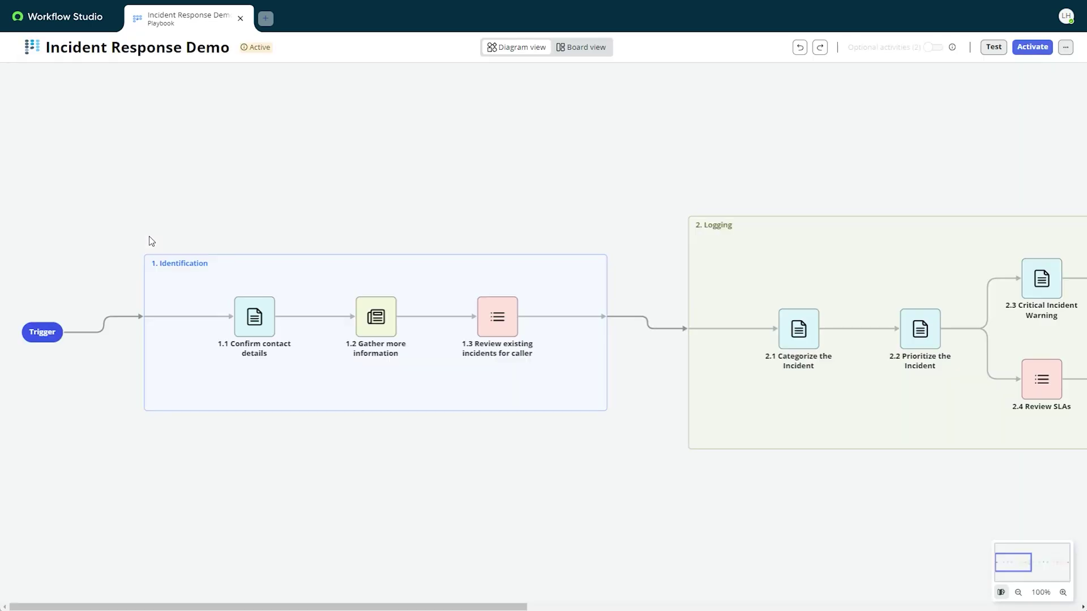
Check the PLAYBOOK: trigger condition in Properties without changing it, then activate the playbook
{"action": "left_click_drag", "start_coordinate": [264, 605], "coordinate": [821, 565]}
{"action": "left_click", "coordinate": [1065, 47]}
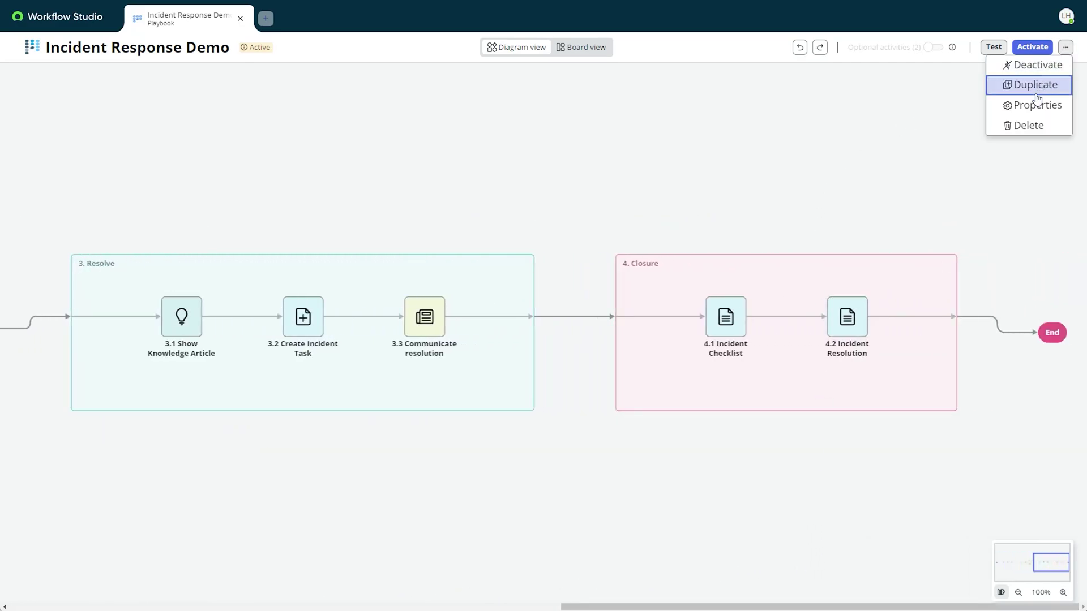
{"action": "left_click", "coordinate": [1034, 105]}
{"action": "left_click", "coordinate": [396, 192]}
{"action": "left_click_drag", "start_coordinate": [619, 357], "coordinate": [559, 359]}
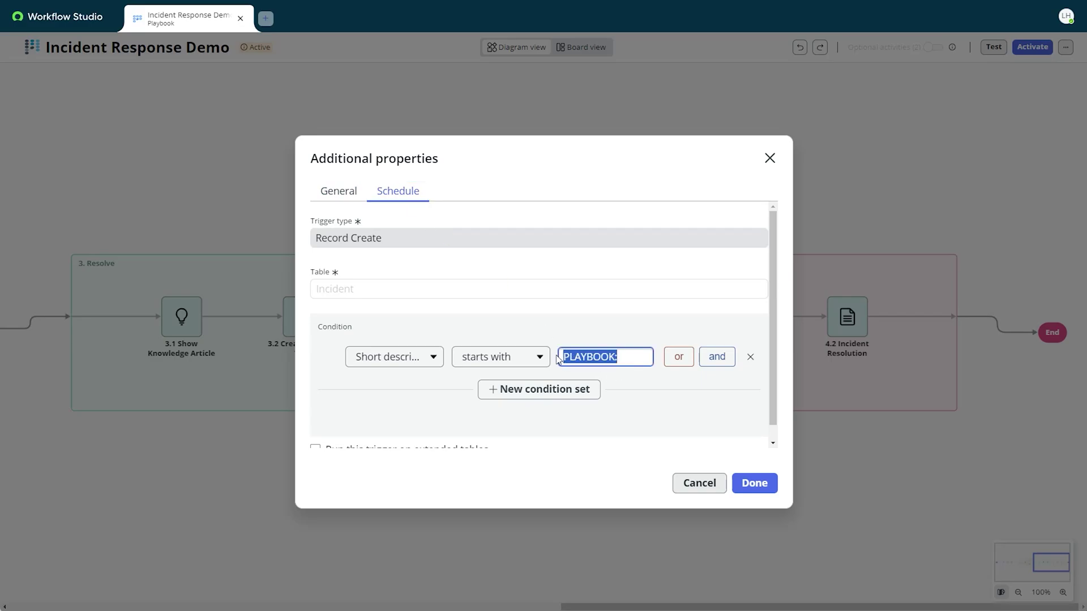
{"action": "left_click", "coordinate": [769, 158]}
{"action": "left_click", "coordinate": [1031, 48]}
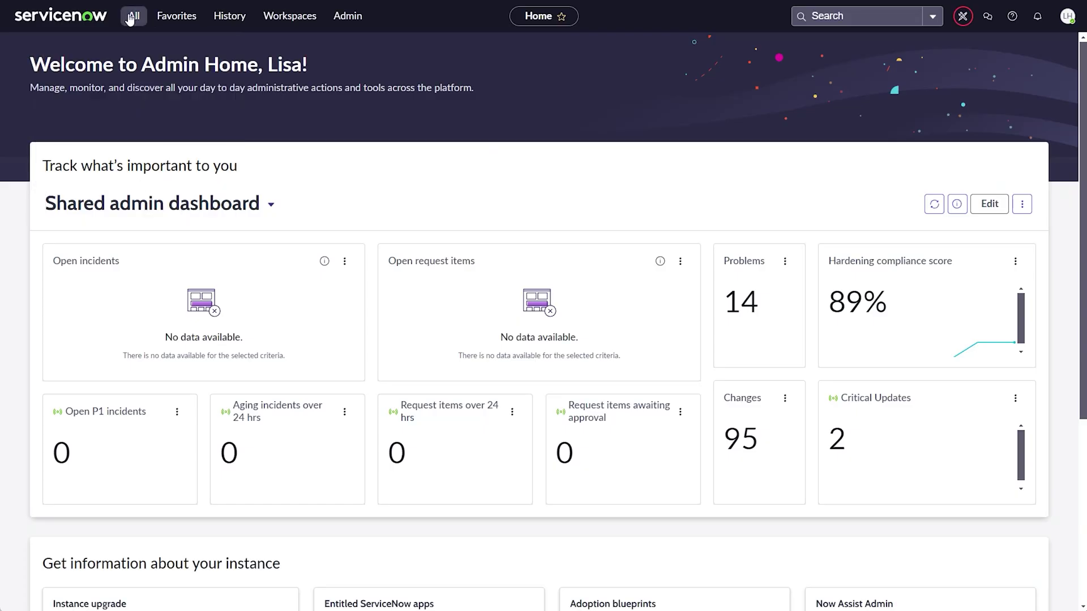
{"action": "left_click", "coordinate": [130, 18]}
Filter the navigator for 'playbook' and open the incident record generator
{"action": "triple_click", "coordinate": [108, 49]}
{"action": "type", "text": "playbook"}
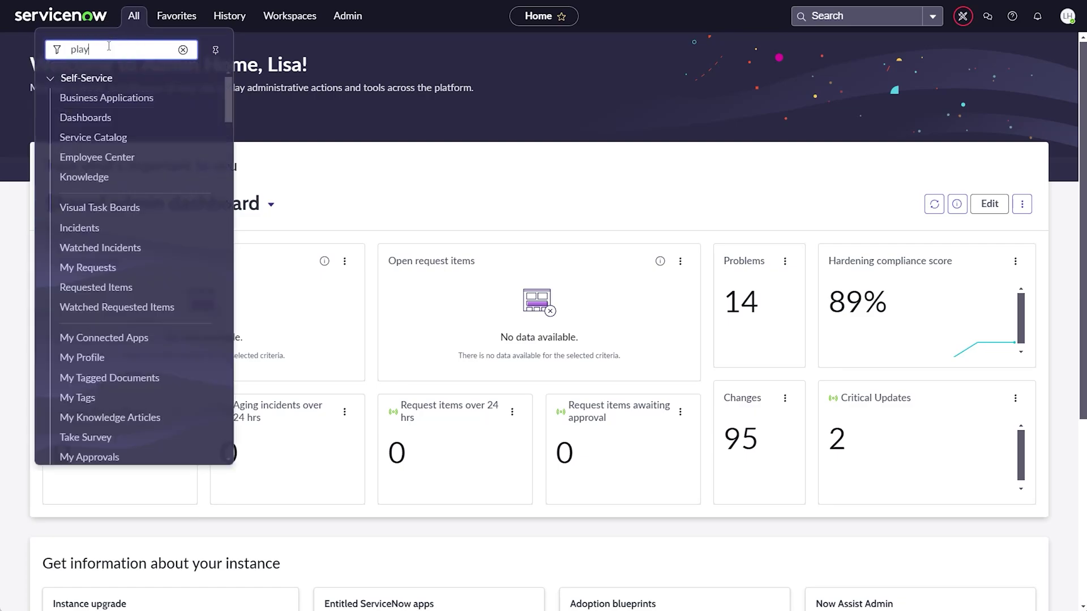
{"action": "left_click", "coordinate": [121, 221]}
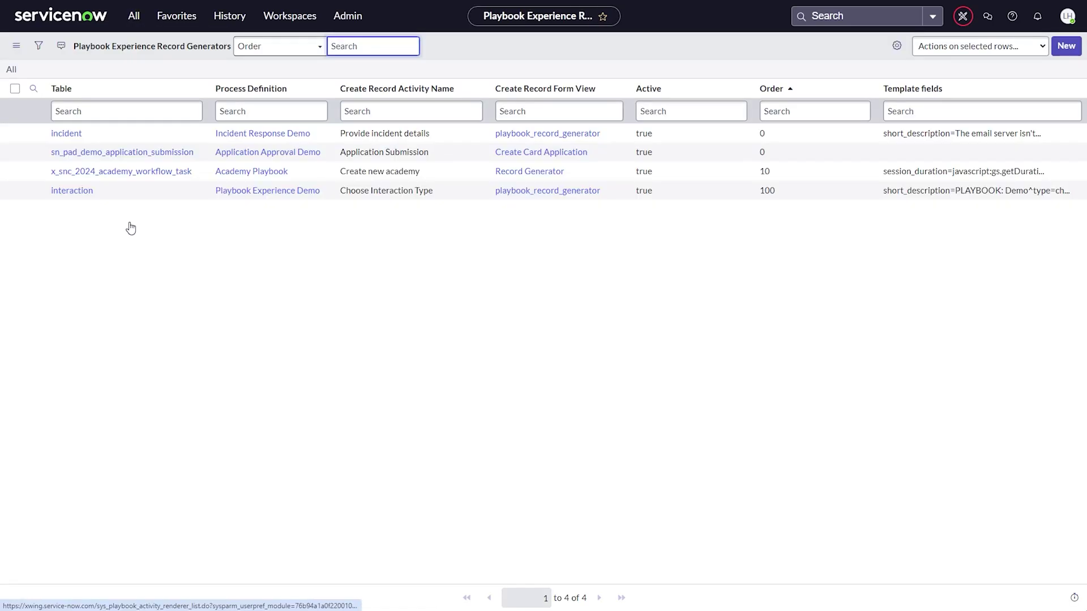
{"action": "left_click", "coordinate": [61, 134]}
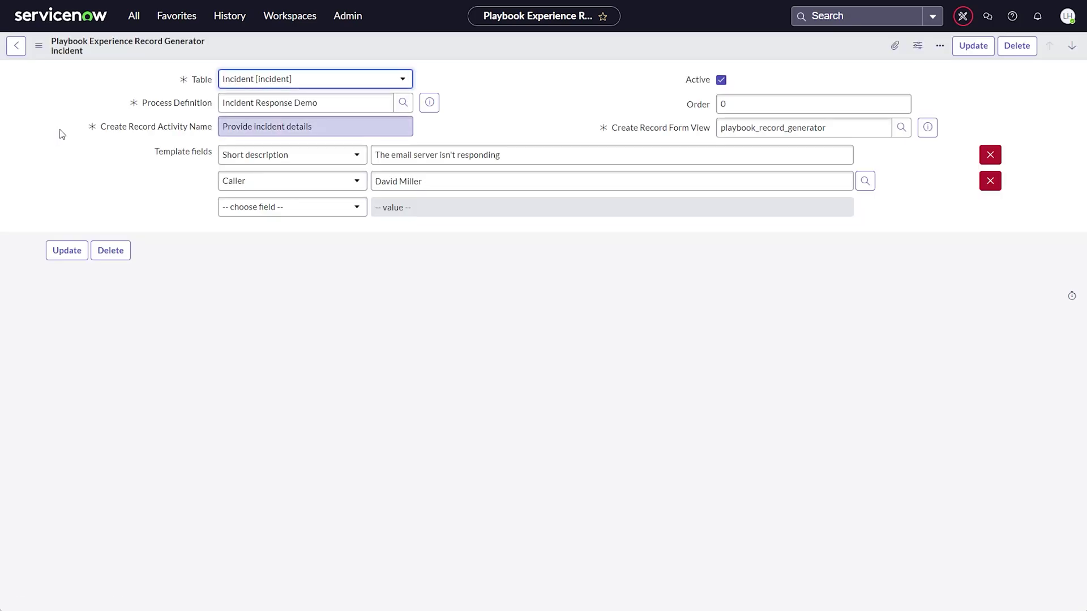
Review its Incident Response Demo process, Provide incident details activity and playbook_record_generator form view
{"action": "left_click_drag", "start_coordinate": [334, 103], "coordinate": [221, 103]}
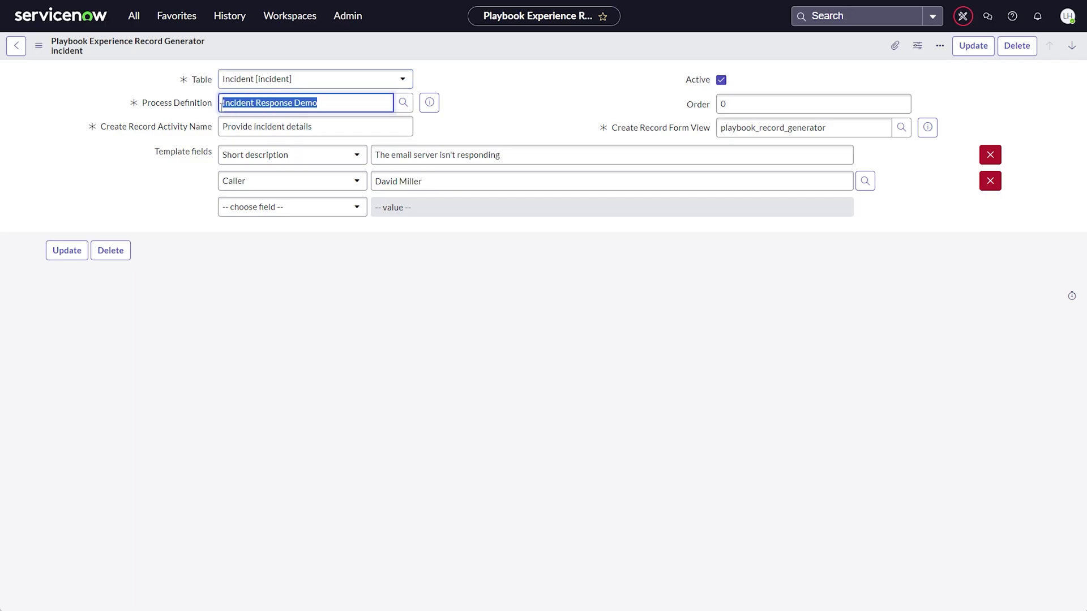
{"action": "left_click_drag", "start_coordinate": [318, 127], "coordinate": [221, 126]}
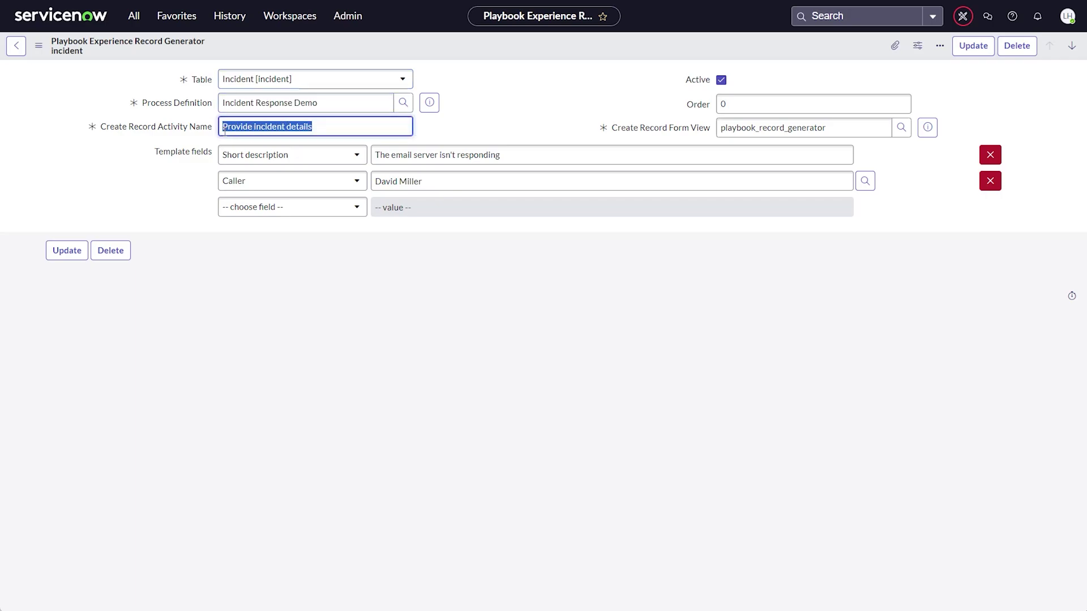
{"action": "left_click", "coordinate": [837, 127]}
{"action": "left_click_drag", "start_coordinate": [837, 127], "coordinate": [718, 137]}
{"action": "left_click", "coordinate": [925, 211]}
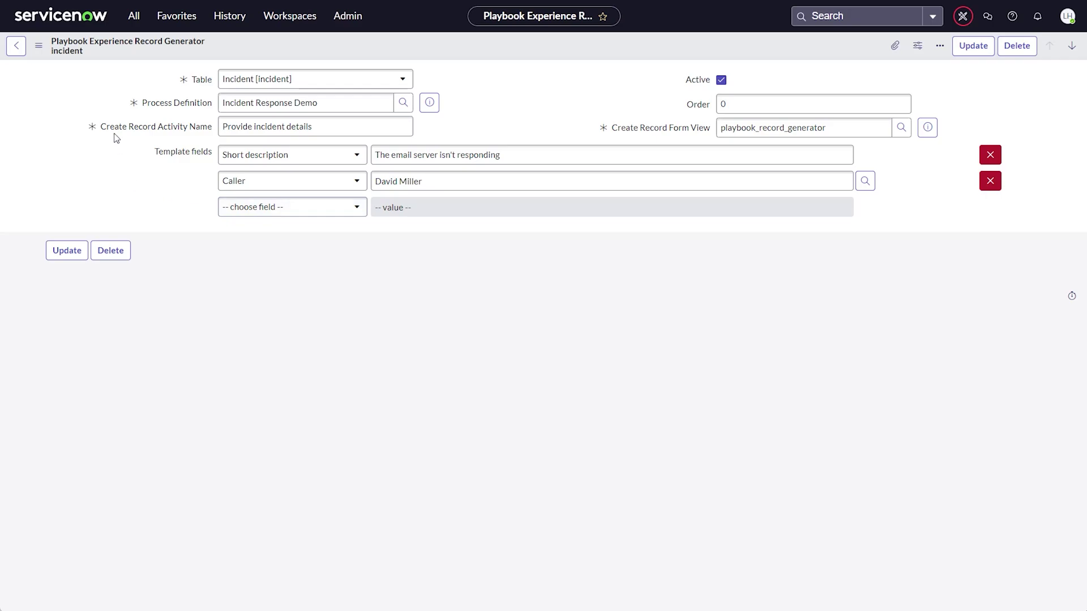
{"action": "left_click", "coordinate": [133, 16]}
Create content item 'Portal Playbook Demo' with short description 'Incident Response Demo Playbook'
{"action": "left_click", "coordinate": [124, 182]}
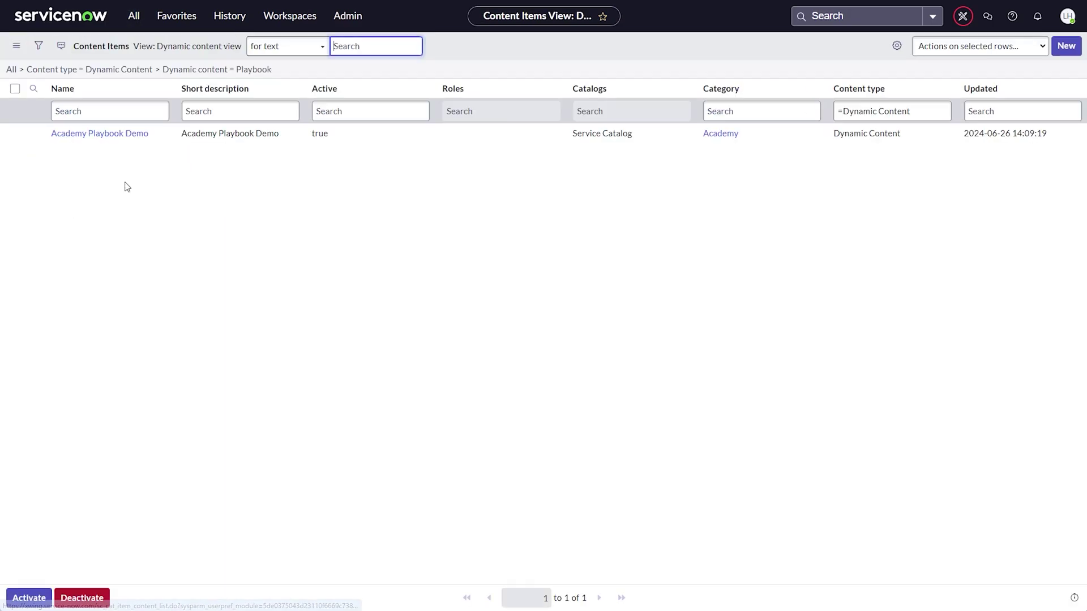
{"action": "left_click", "coordinate": [1066, 47]}
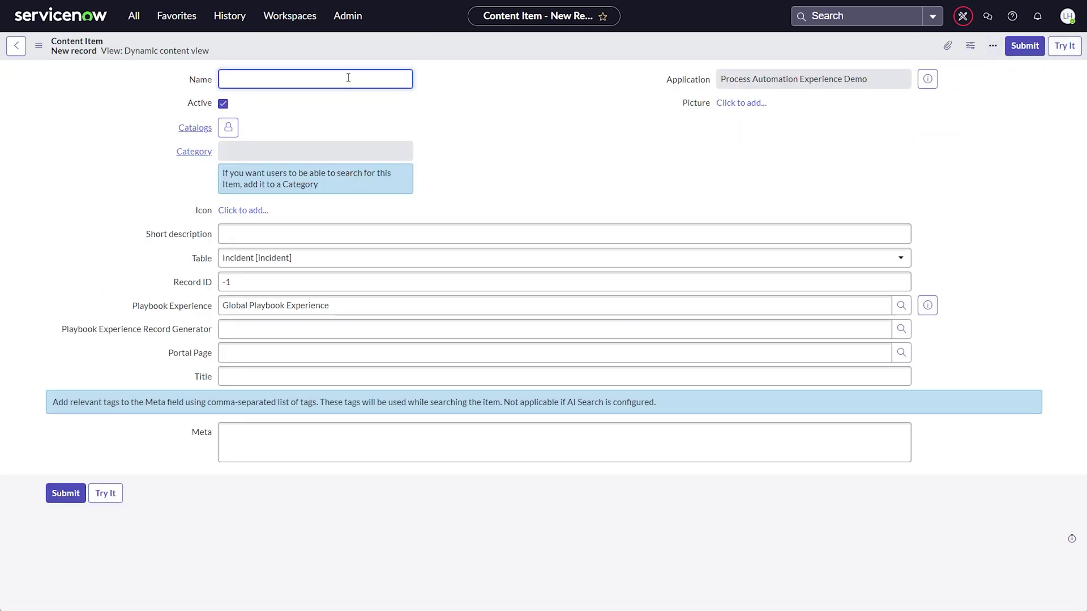
{"action": "type", "text": "Portal Playbook Demo"}
{"action": "left_click", "coordinate": [313, 234]}
{"action": "type", "text": "Inciden"}
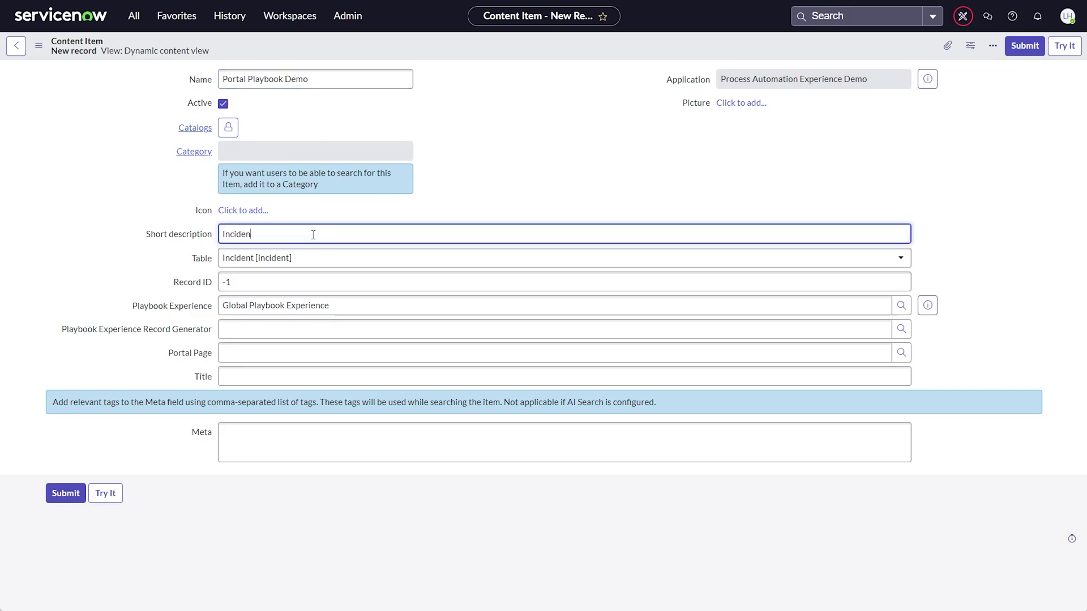
{"action": "type", "text": "t Response Demo Playbook"}
Add the item to Service Catalog under the category Can We Help You?
{"action": "left_click", "coordinate": [229, 127]}
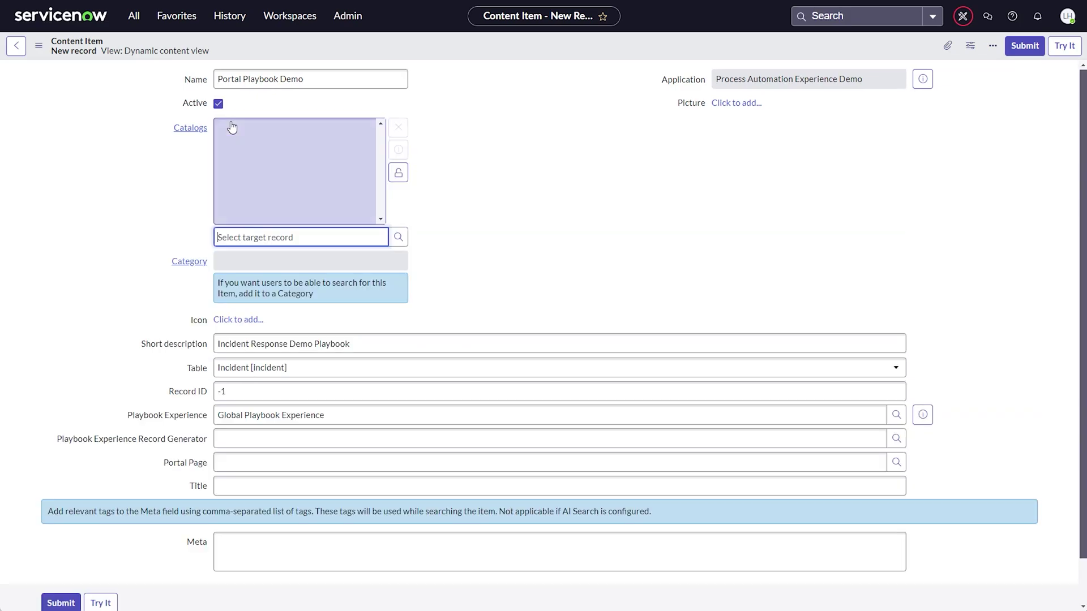
{"action": "type", "text": "ser"}
{"action": "left_click", "coordinate": [272, 256]}
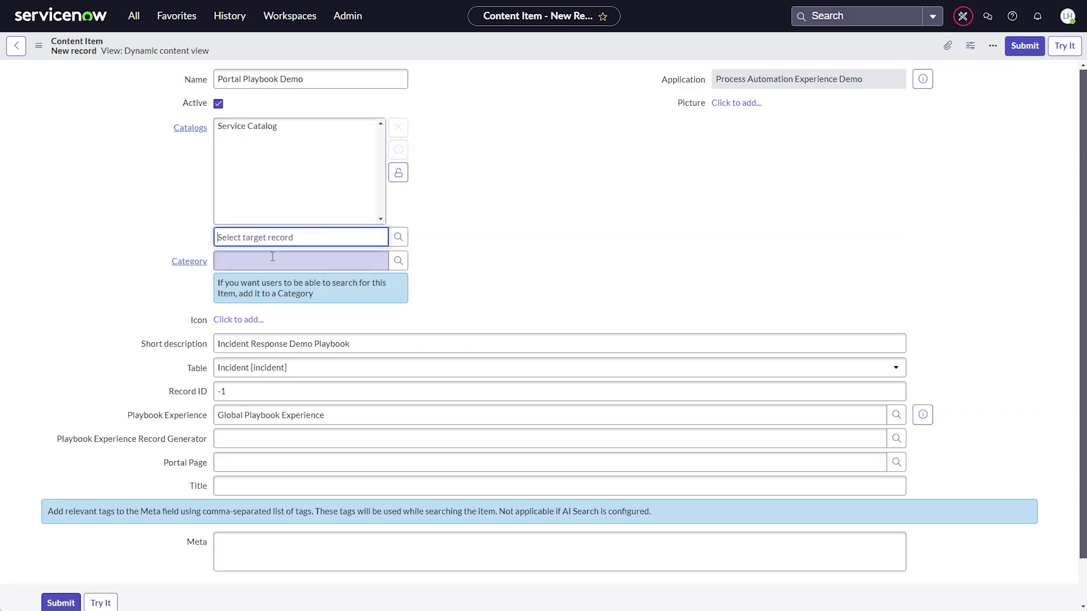
{"action": "left_click", "coordinate": [339, 261]}
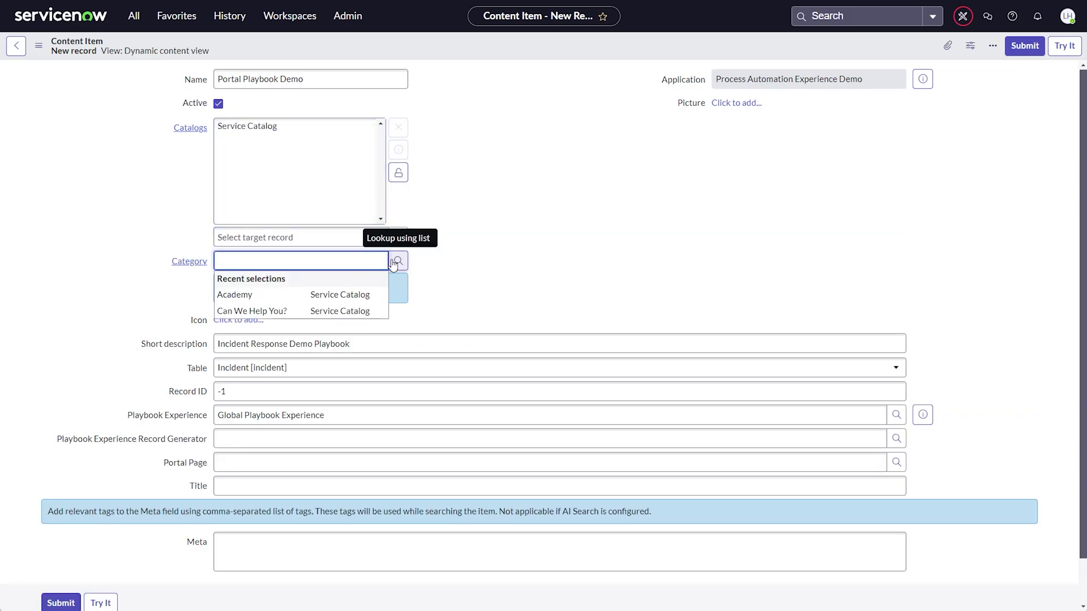
{"action": "left_click", "coordinate": [315, 310]}
{"action": "scroll", "coordinate": [345, 300], "scroll_direction": "down", "scroll_amount": 1}
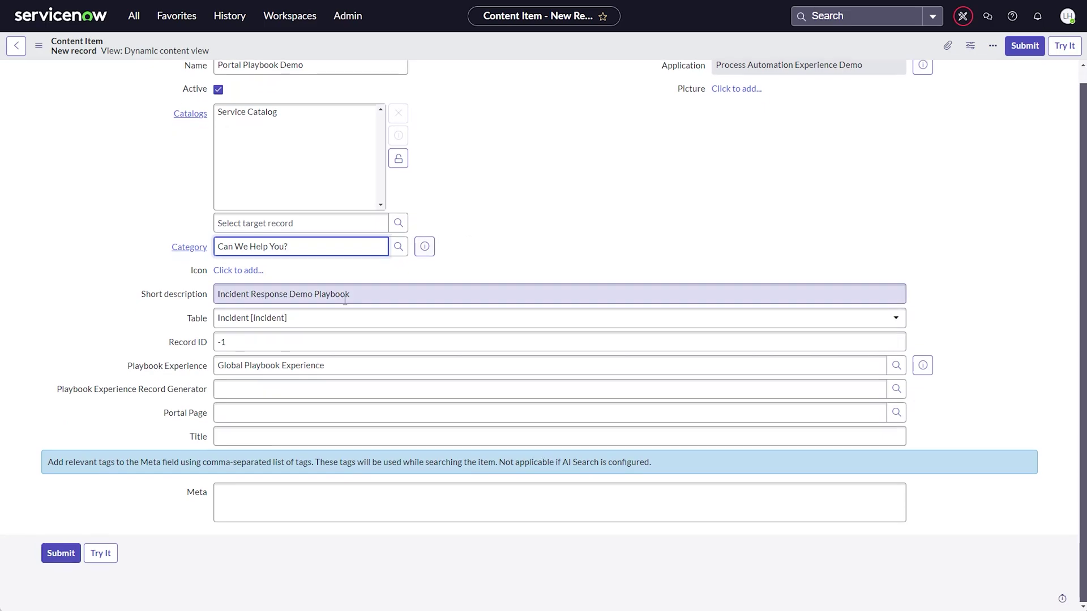
Set playbook experience to Process Automation Experience Demo and record generator to incident
{"action": "left_click", "coordinate": [221, 342]}
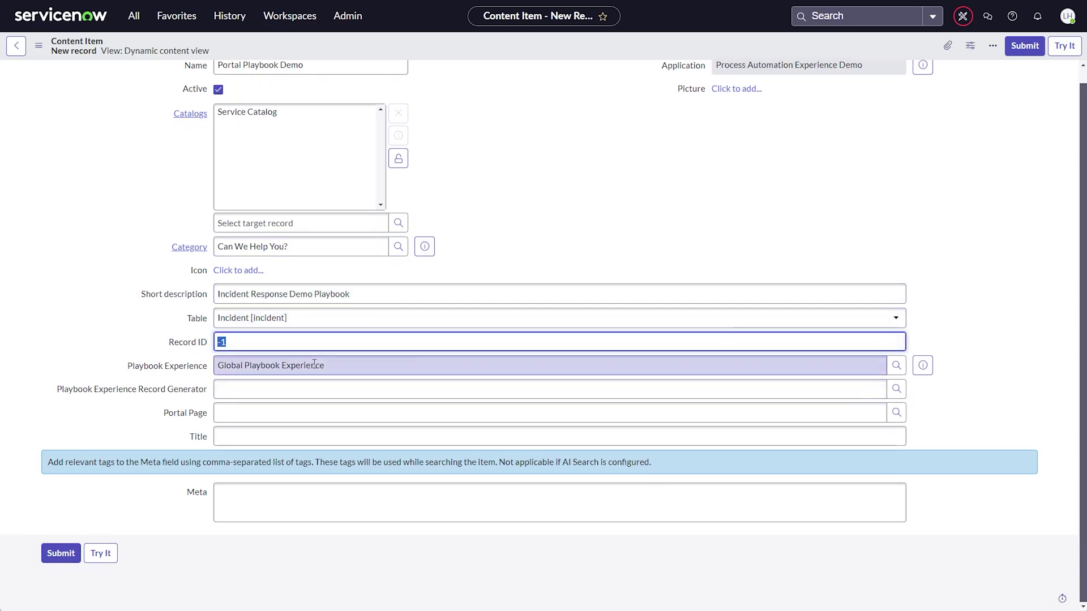
{"action": "left_click_drag", "start_coordinate": [325, 365], "coordinate": [219, 365]}
{"action": "type", "text": "playbook"}
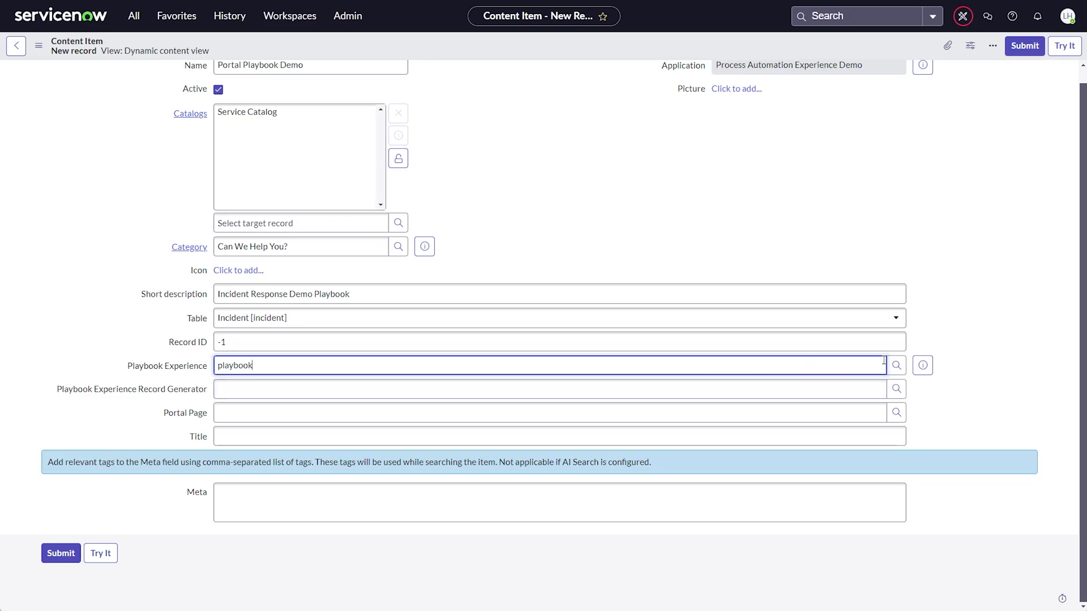
{"action": "key", "text": "BackSpace"}
{"action": "key", "text": "BackSpace"}
{"action": "key", "text": "BackSpace"}
{"action": "key", "text": "BackSpace"}
{"action": "key", "text": "BackSpace"}
{"action": "key", "text": "BackSpace"}
{"action": "key", "text": "BackSpace"}
{"action": "type", "text": "roce"}
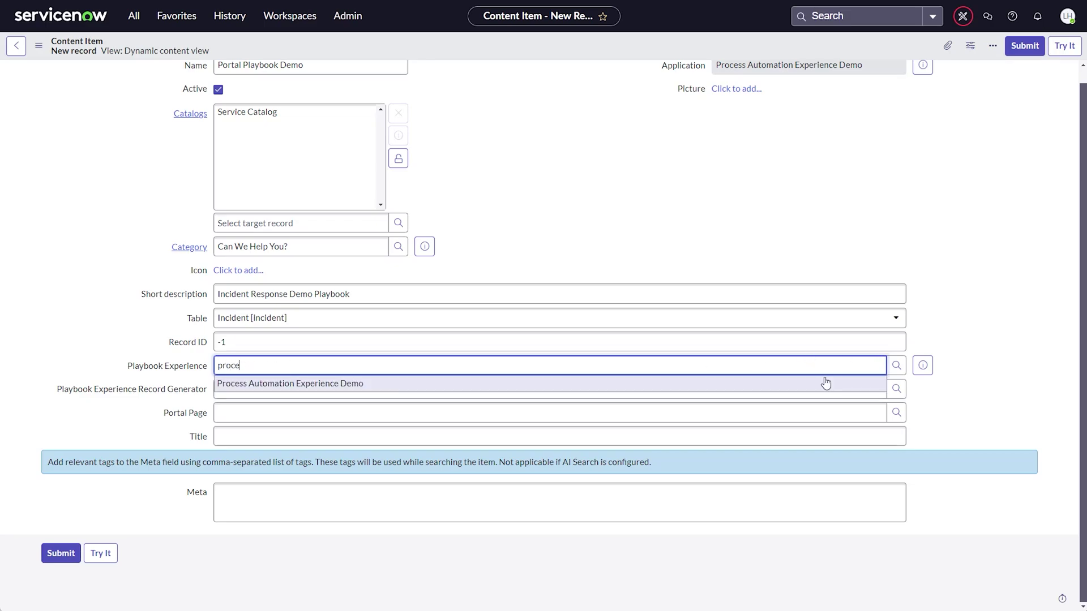
{"action": "left_click", "coordinate": [348, 385]}
{"action": "left_click", "coordinate": [491, 387]}
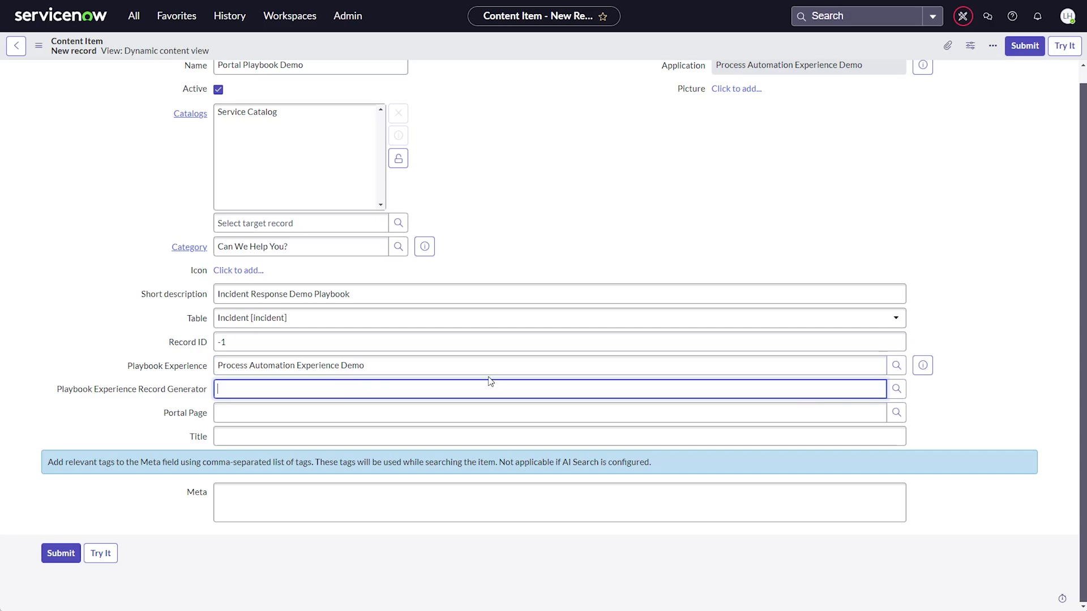
{"action": "left_click", "coordinate": [896, 389]}
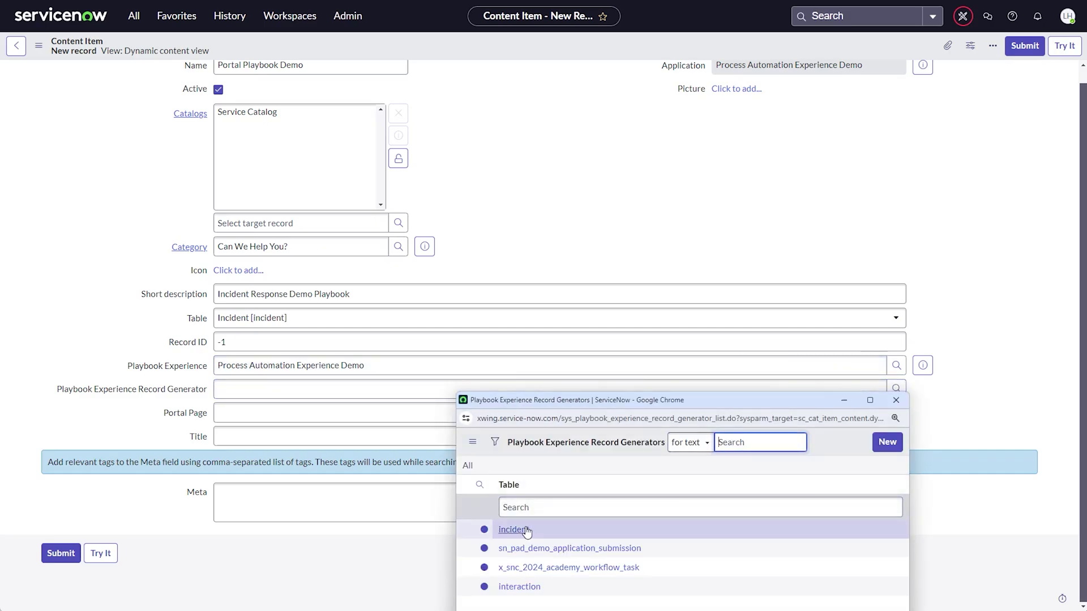
{"action": "left_click", "coordinate": [514, 530]}
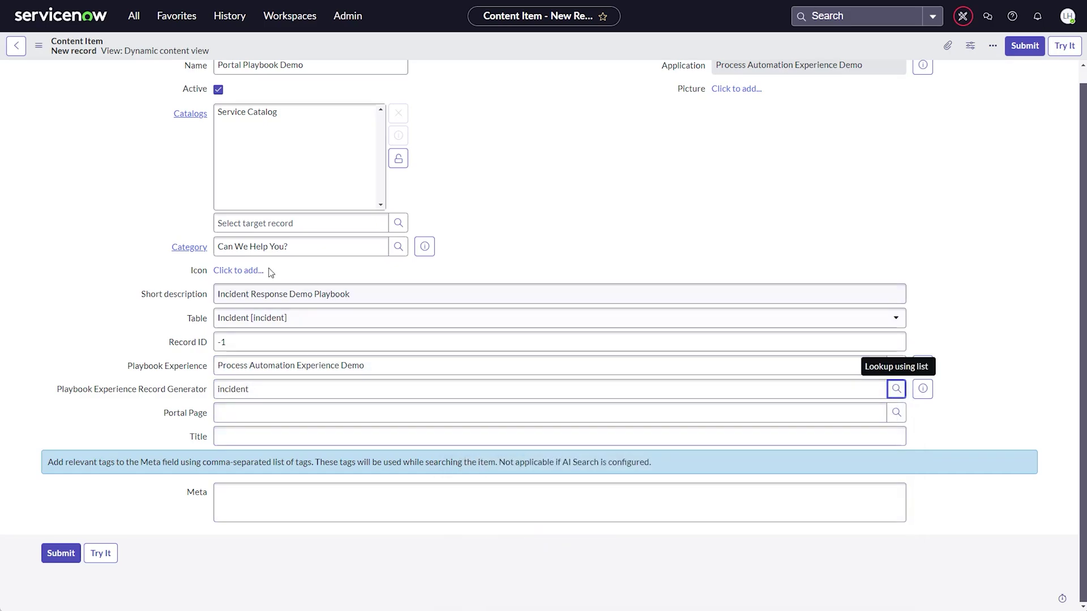
Copy the short description into Title and save the content item
{"action": "triple_click", "coordinate": [270, 294]}
{"action": "key", "text": "ctrl+c"}
{"action": "left_click", "coordinate": [267, 435]}
{"action": "key", "text": "ctrl+v"}
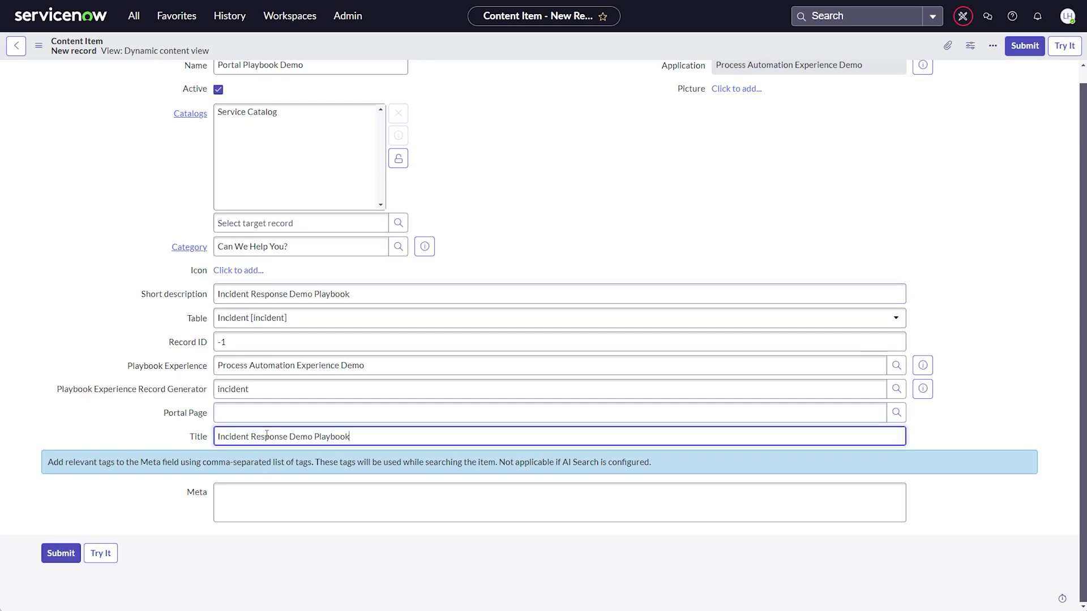
{"action": "right_click", "coordinate": [346, 51]}
{"action": "left_click", "coordinate": [360, 60]}
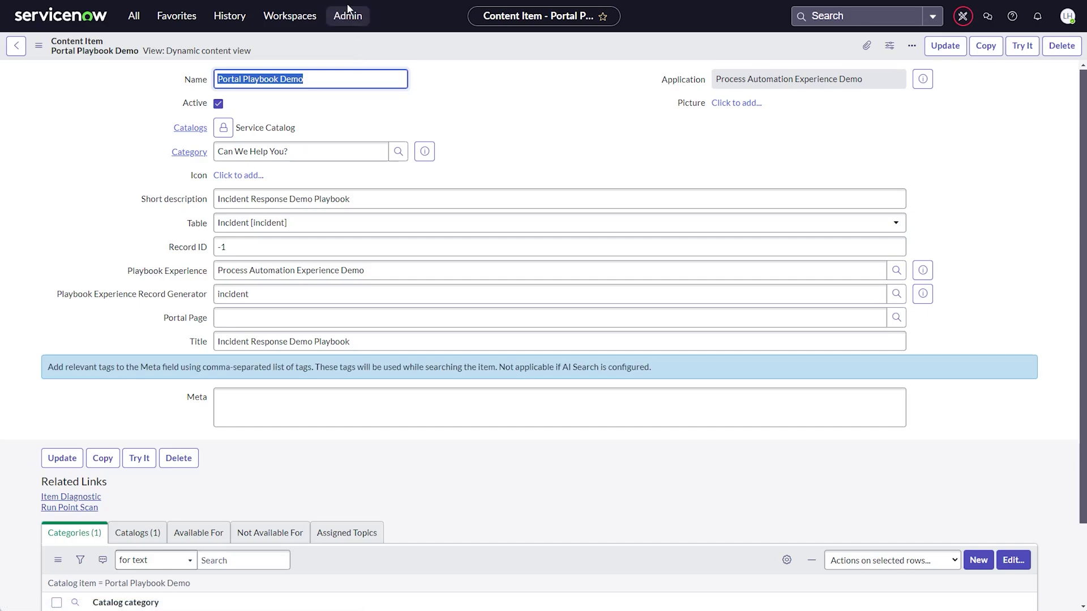
From Service Portal Home, launch Portal Playbook Demo under Can We Help You?
{"action": "left_click", "coordinate": [133, 16]}
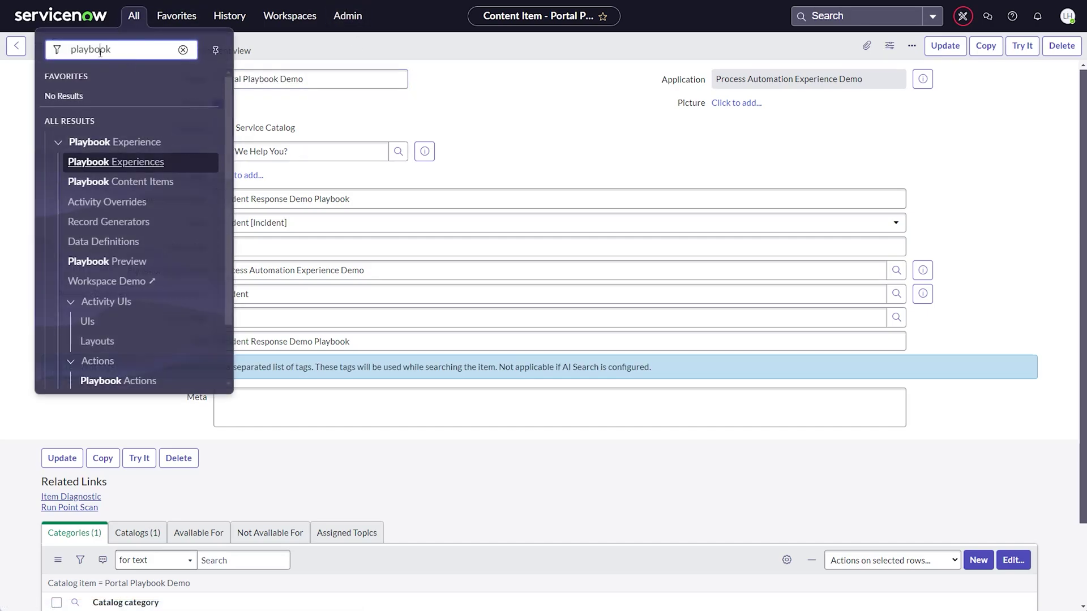
{"action": "type", "text": "service portal"}
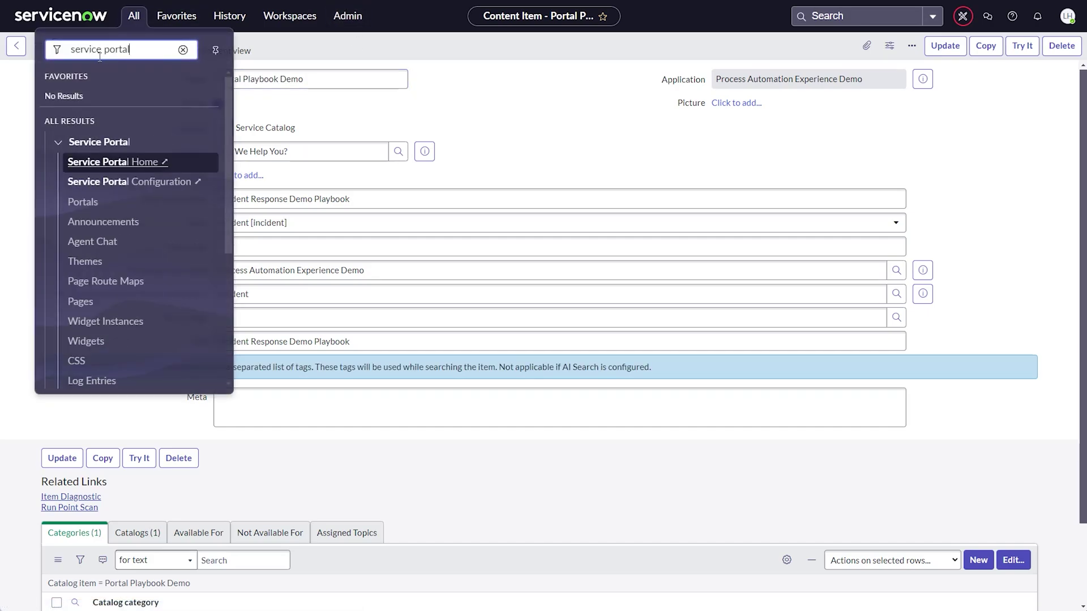
{"action": "left_click", "coordinate": [141, 164]}
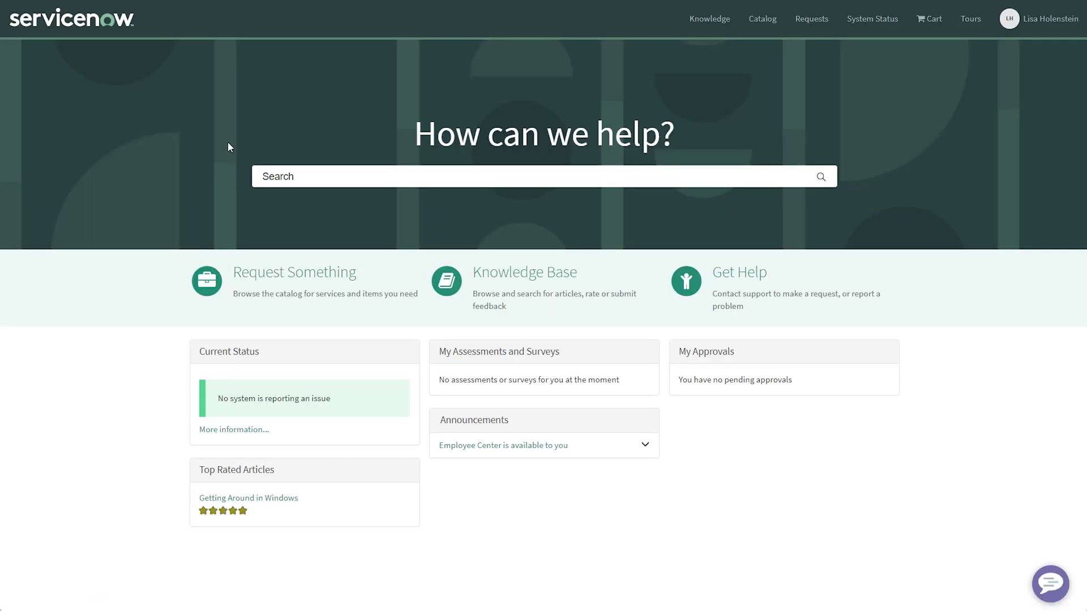
{"action": "left_click", "coordinate": [738, 273]}
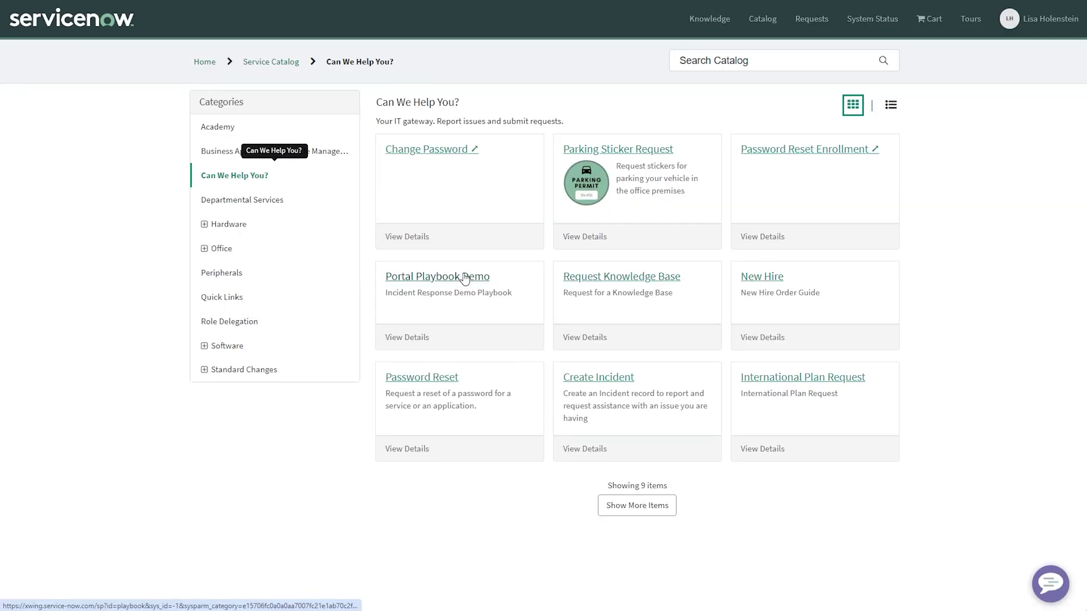
{"action": "left_click", "coordinate": [461, 274]}
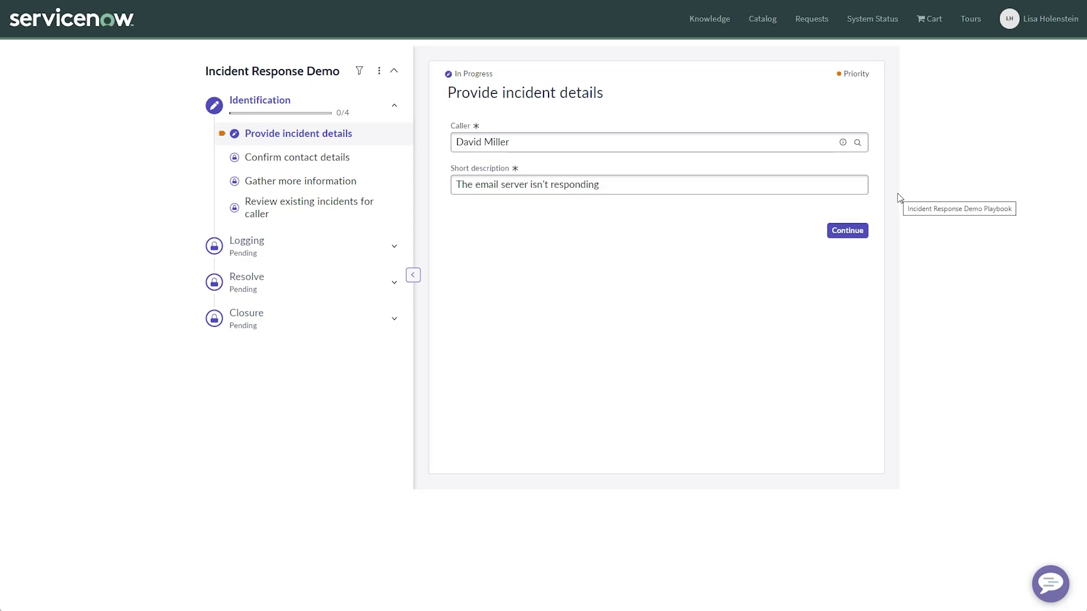
Prefix the short description with 'PLAYBOOK:', continue, then set channel Phone and update
{"action": "left_click", "coordinate": [456, 184]}
{"action": "type", "text": "PLAYBOOK:"}
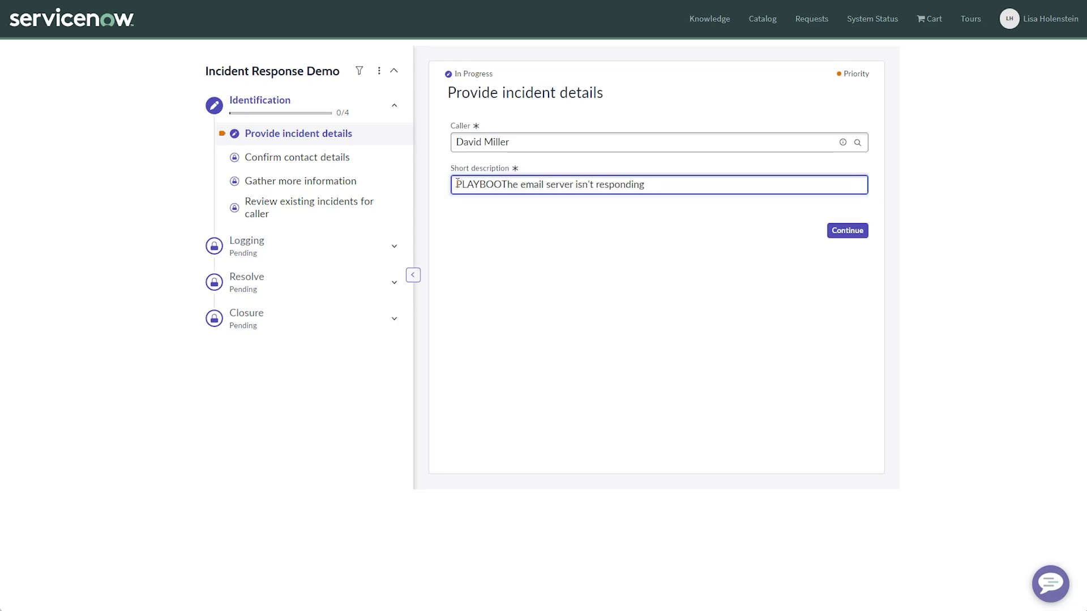
{"action": "left_click", "coordinate": [848, 232]}
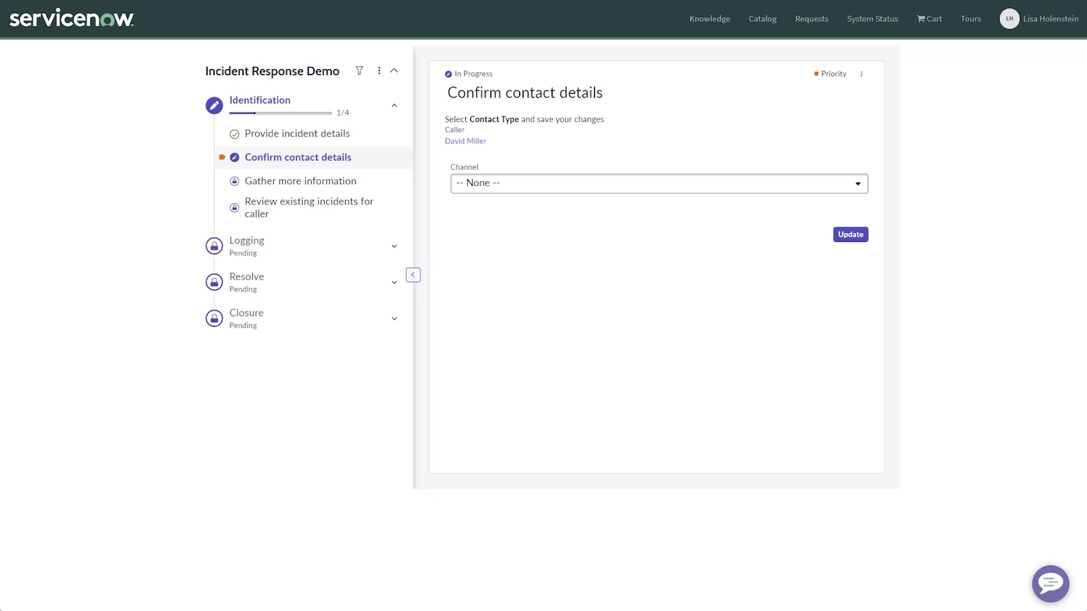
{"action": "left_click", "coordinate": [553, 190]}
{"action": "left_click", "coordinate": [851, 240]}
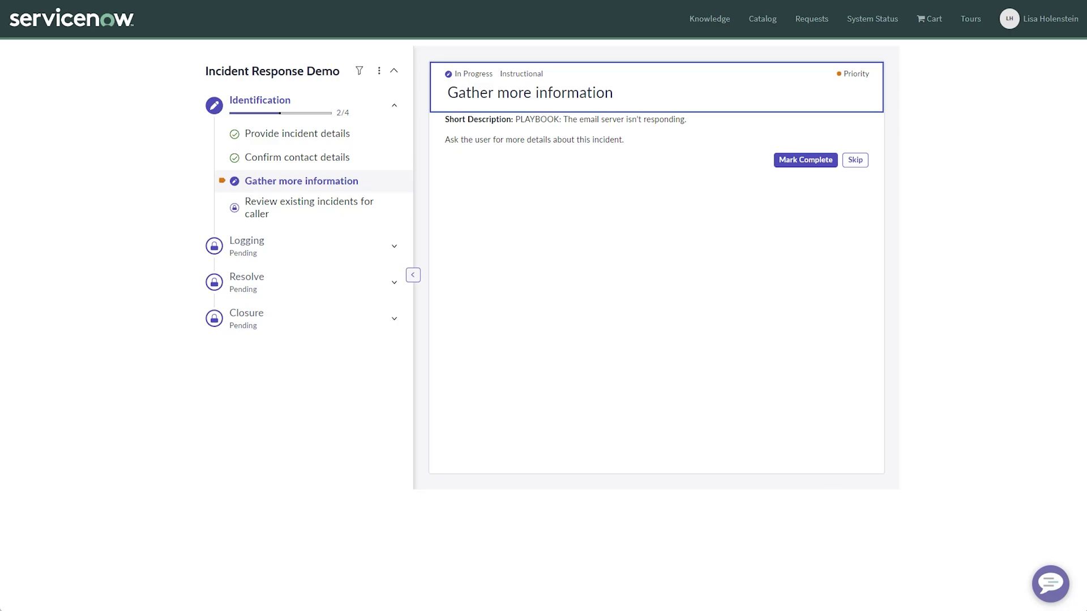
Go back to the content item, open Employee Center, and search it for 'playbook'
{"action": "left_click", "coordinate": [84, 3]}
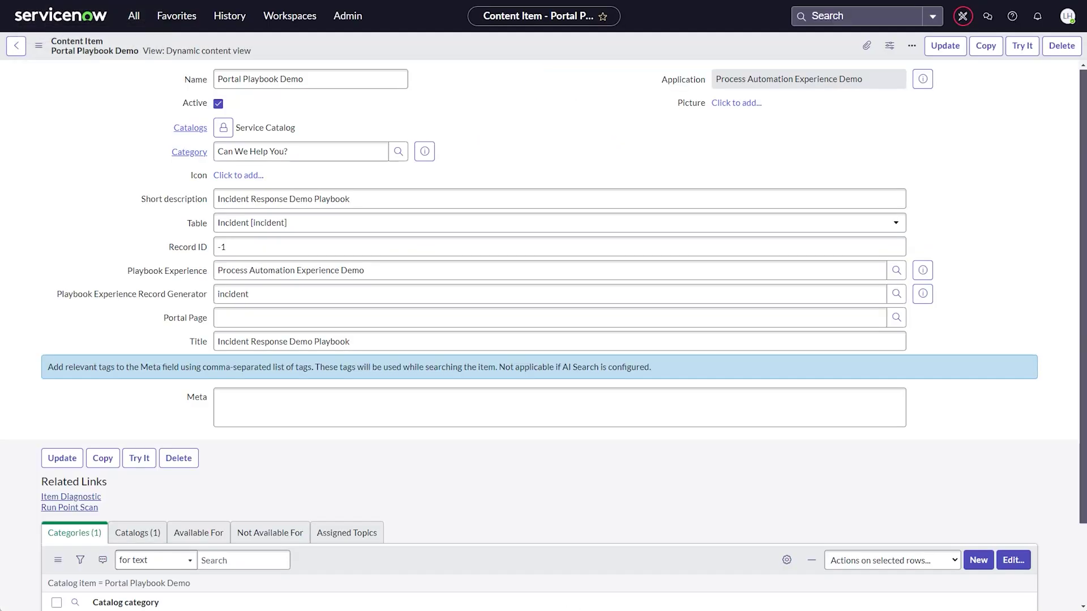
{"action": "left_click", "coordinate": [134, 17]}
{"action": "type", "text": "employee"}
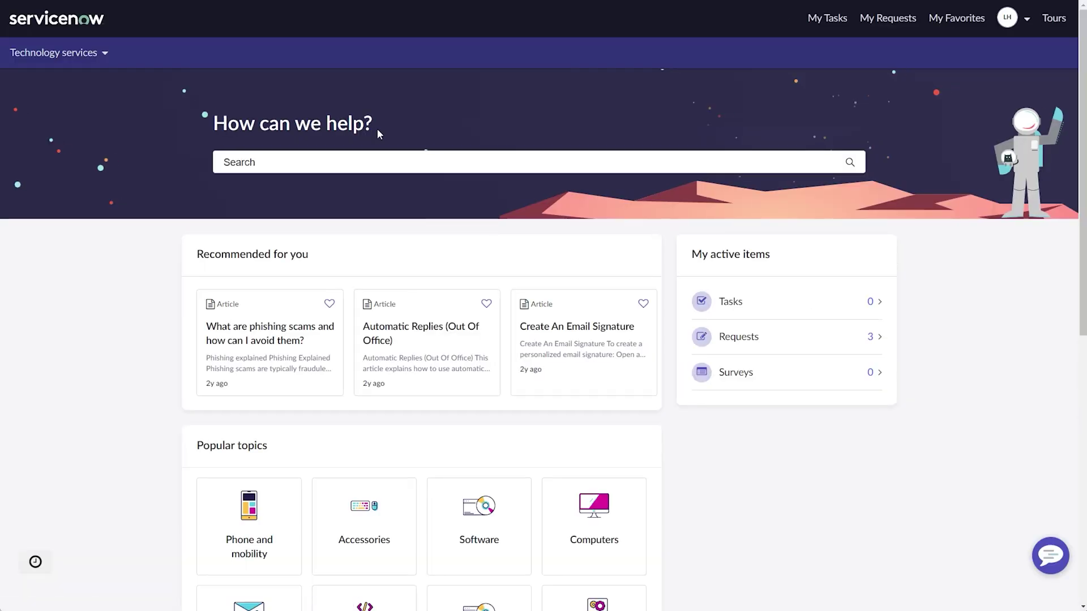
{"action": "scroll", "coordinate": [299, 167], "scroll_direction": "down", "scroll_amount": 5}
{"action": "scroll", "coordinate": [295, 164], "scroll_direction": "up", "scroll_amount": 5}
{"action": "left_click", "coordinate": [290, 162]}
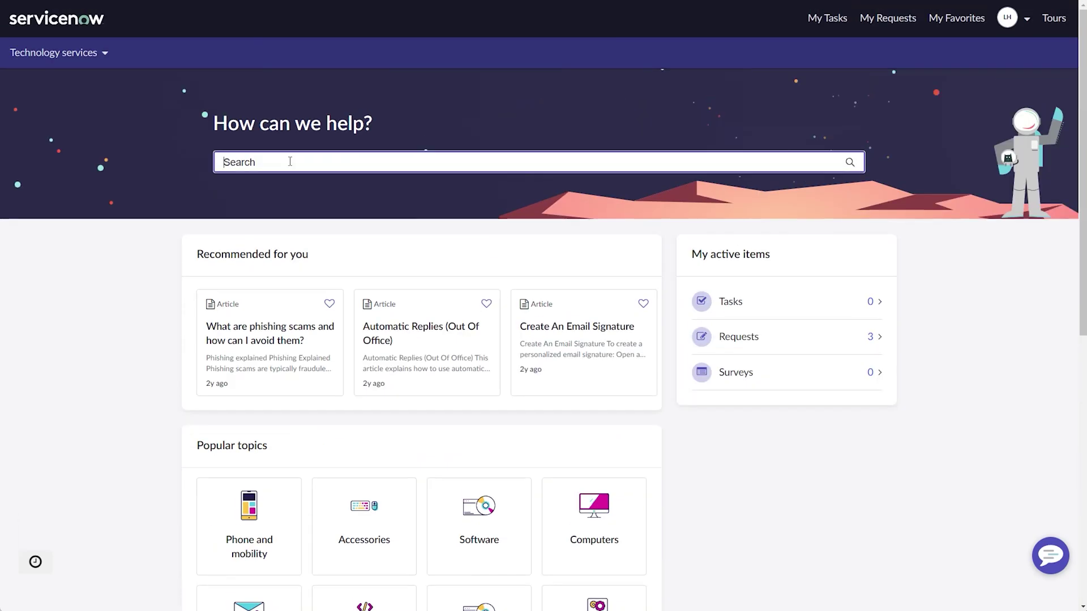
{"action": "type", "text": "playbook"}
{"action": "left_click", "coordinate": [263, 223]}
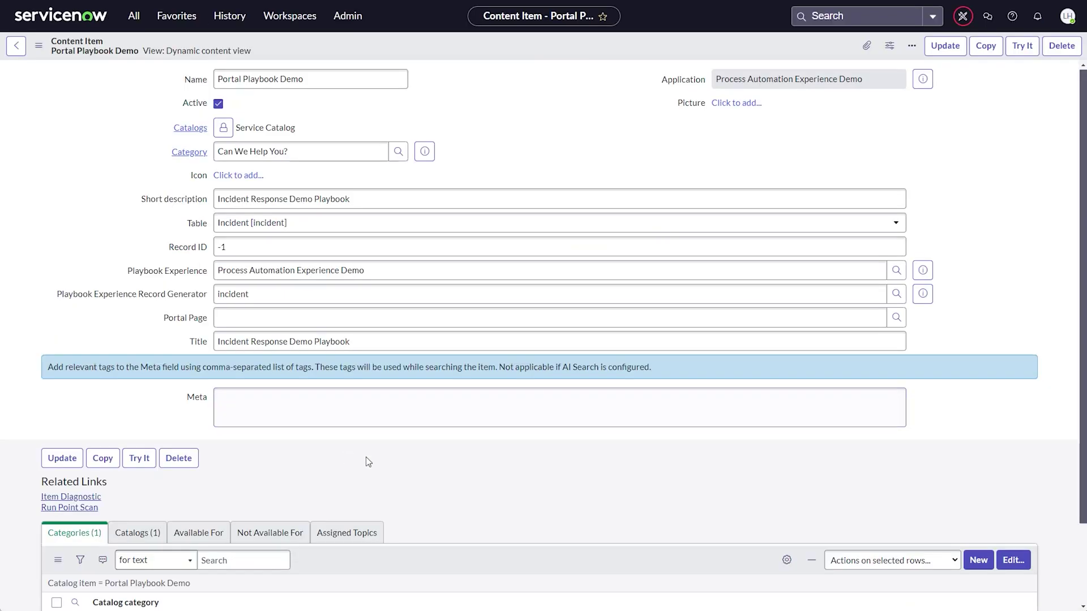
Assign the Technology services > Developer services topic to Portal Playbook Demo
{"action": "scroll", "coordinate": [368, 461], "scroll_direction": "down", "scroll_amount": 3}
{"action": "left_click", "coordinate": [355, 440]}
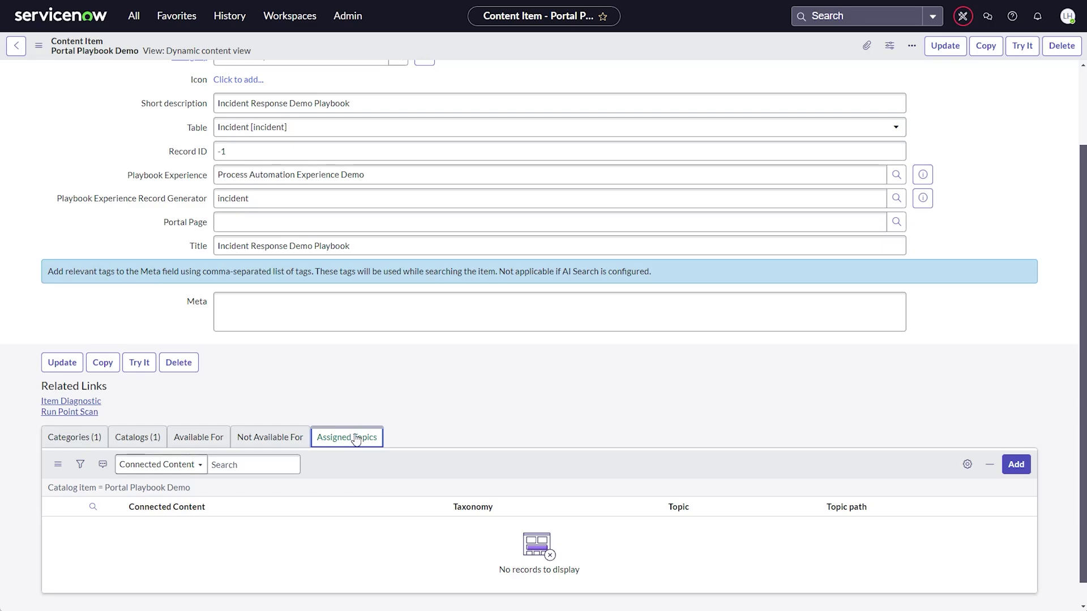
{"action": "scroll", "coordinate": [355, 439], "scroll_direction": "down", "scroll_amount": 1}
{"action": "left_click", "coordinate": [1016, 440]}
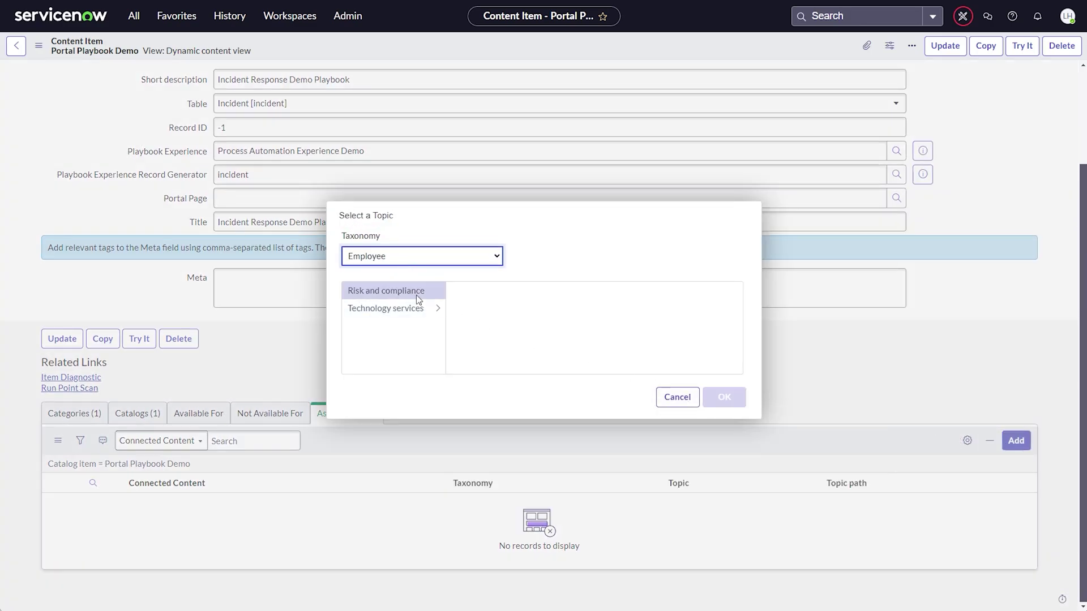
{"action": "left_click", "coordinate": [440, 310]}
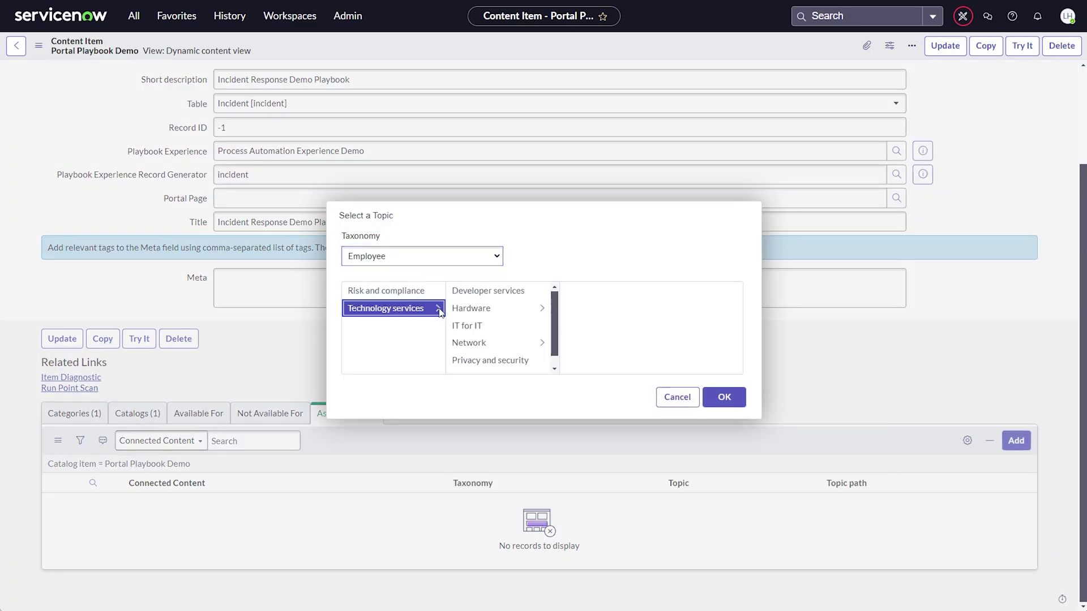
{"action": "left_click", "coordinate": [486, 292]}
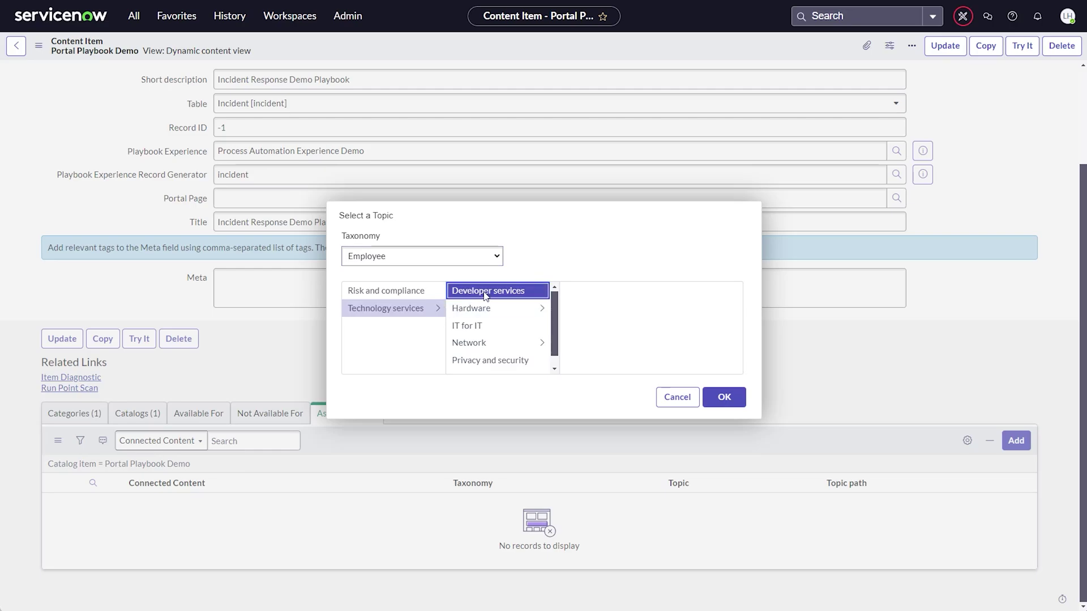
{"action": "left_click", "coordinate": [723, 398]}
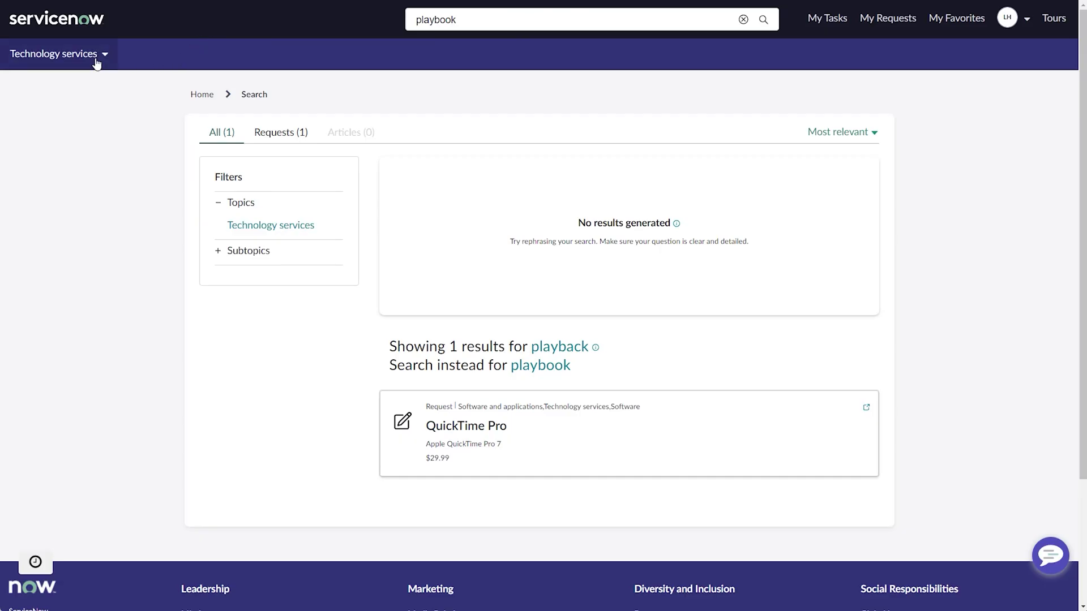
From Employee Center home, open Portal Playbook Demo in the Developer services topic
{"action": "left_click", "coordinate": [50, 21]}
{"action": "scroll", "coordinate": [345, 283], "scroll_direction": "down", "scroll_amount": 3}
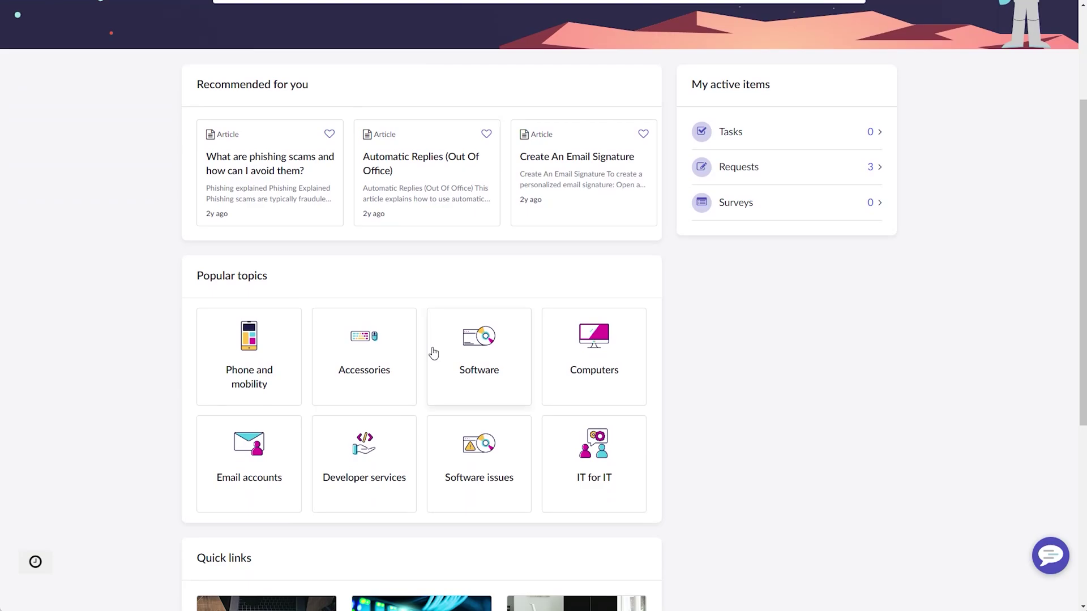
{"action": "left_click", "coordinate": [382, 434]}
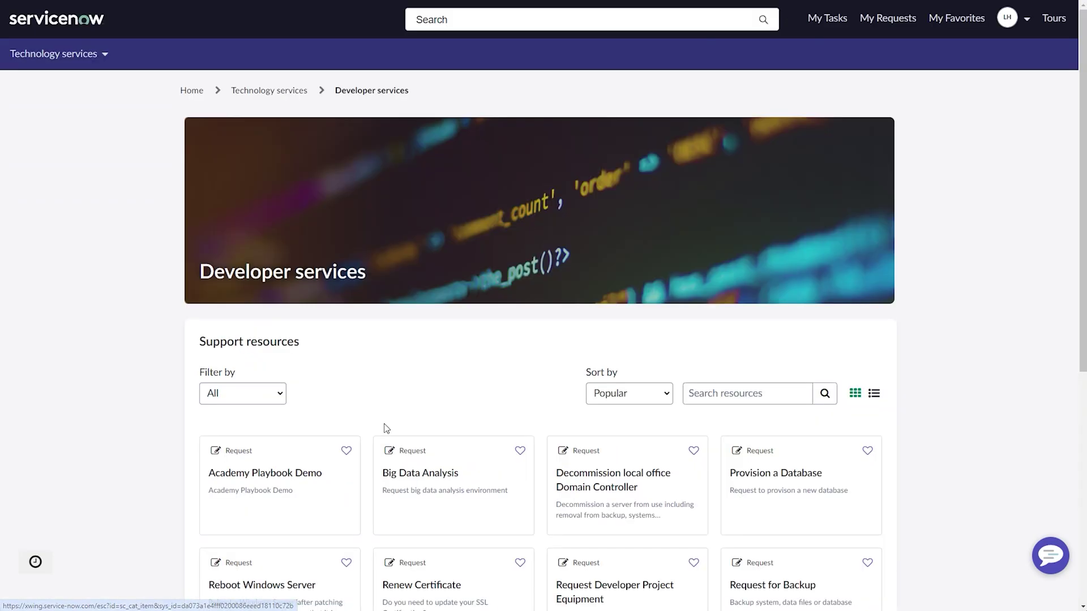
{"action": "scroll", "coordinate": [400, 335], "scroll_direction": "down", "scroll_amount": 2}
{"action": "scroll", "coordinate": [400, 334], "scroll_direction": "down", "scroll_amount": 3}
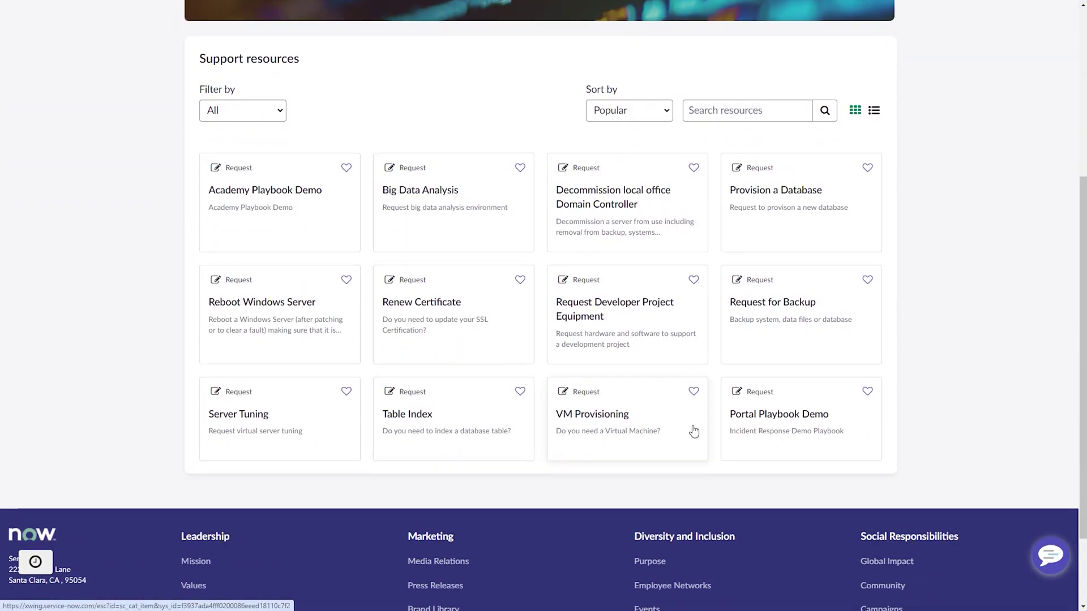
{"action": "left_click", "coordinate": [801, 402]}
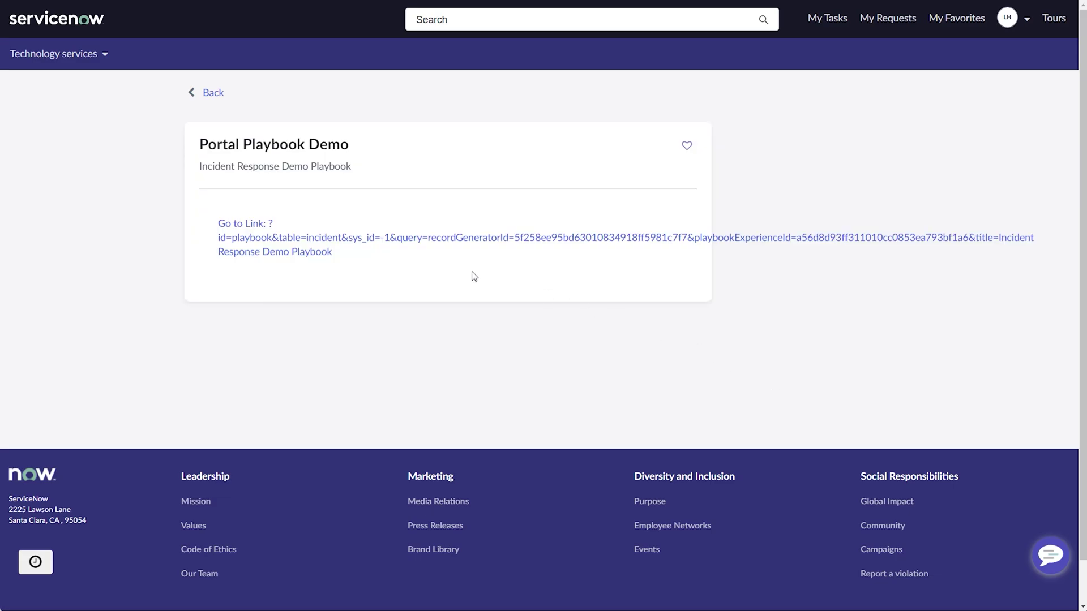
Launch the playbook, prefix the short description with 'PLAYBOOK:' and continue
{"action": "left_click", "coordinate": [407, 246]}
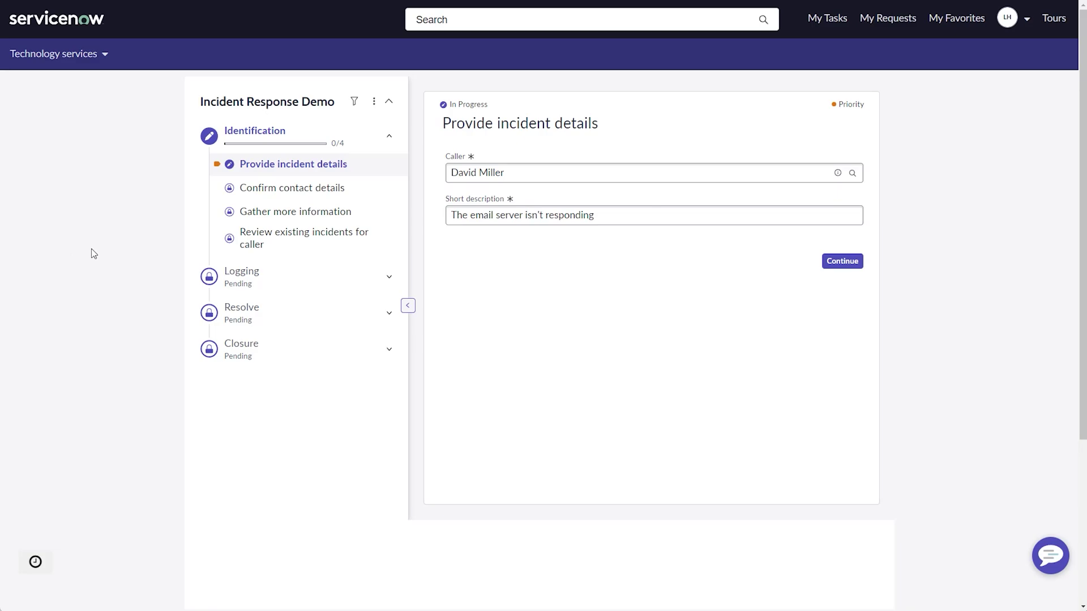
{"action": "type", "text": "PLAYBOOK:"}
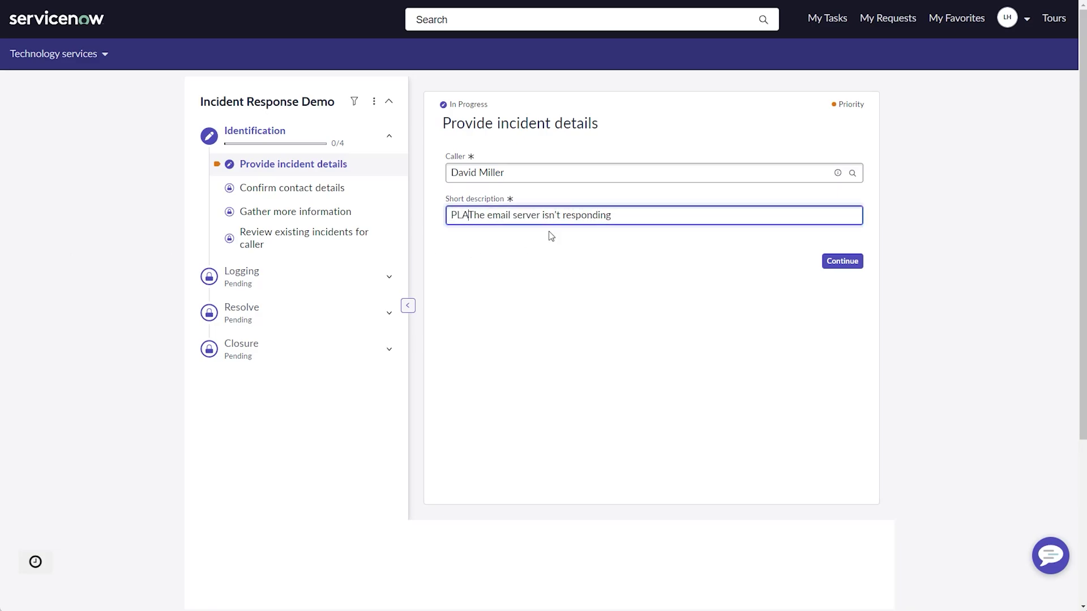
{"action": "left_click", "coordinate": [854, 262]}
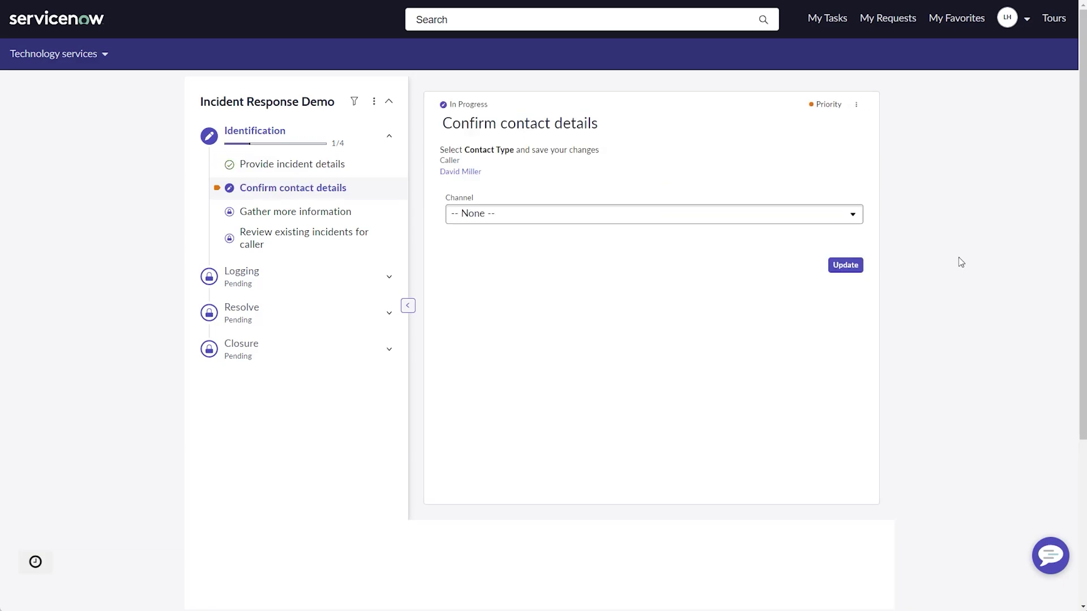